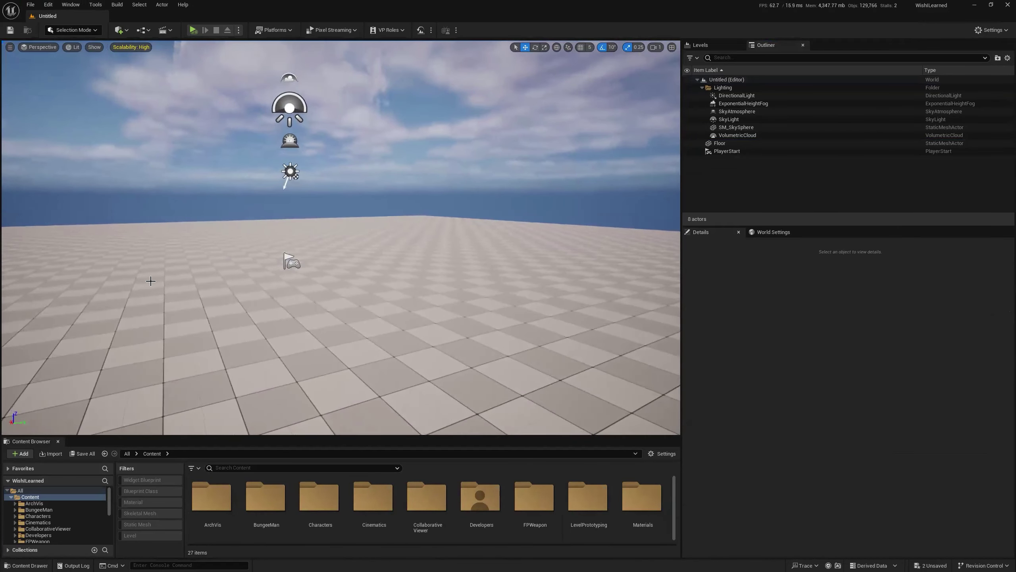
Add a sphere shape to the level and raise it above the floor to a Z location of about 593
left_click(122, 30)
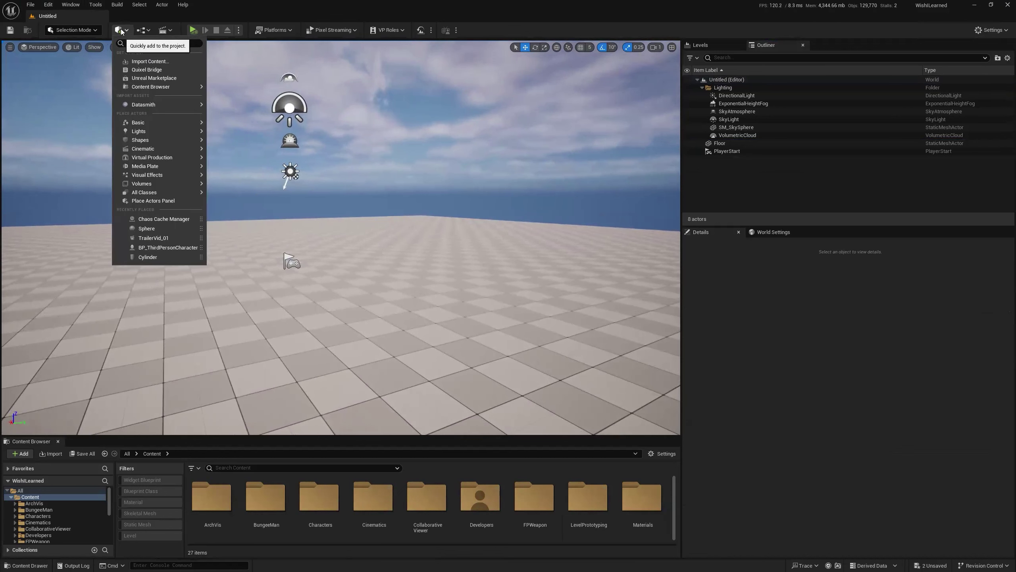
mouse_move(168, 140)
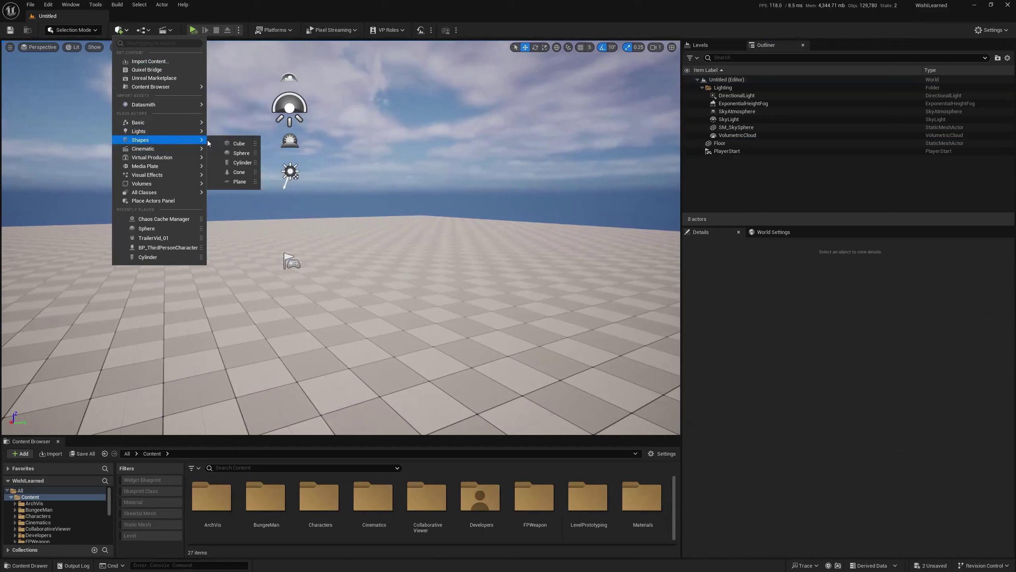
left_click(243, 153)
left_click_drag(340, 213, 322, 58)
right_click_drag(287, 104, 295, 100)
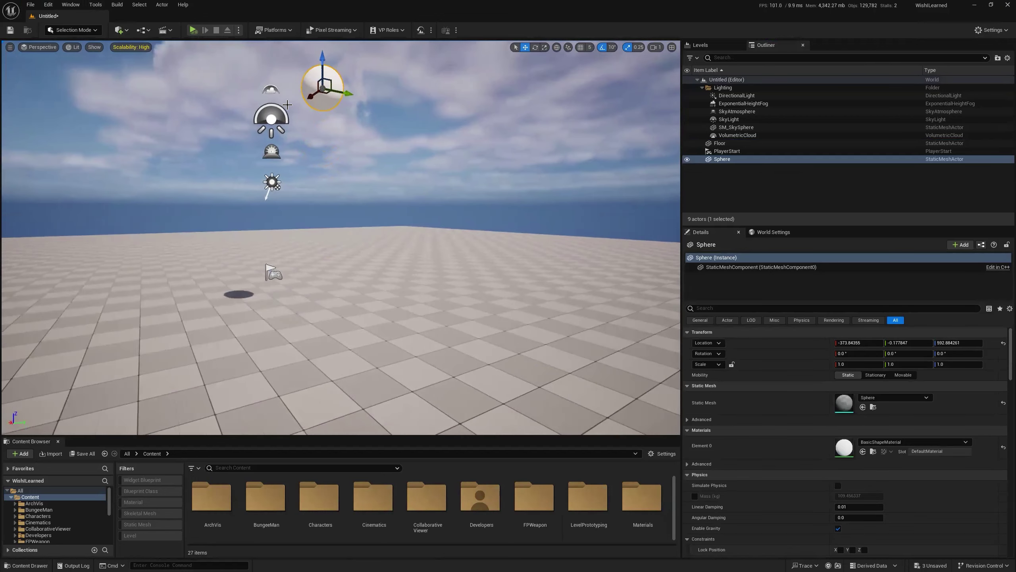
Switch to Fracture mode and generate the geometry collection GC_Sphere from the sphere, stored in the Content folder
left_click(78, 27)
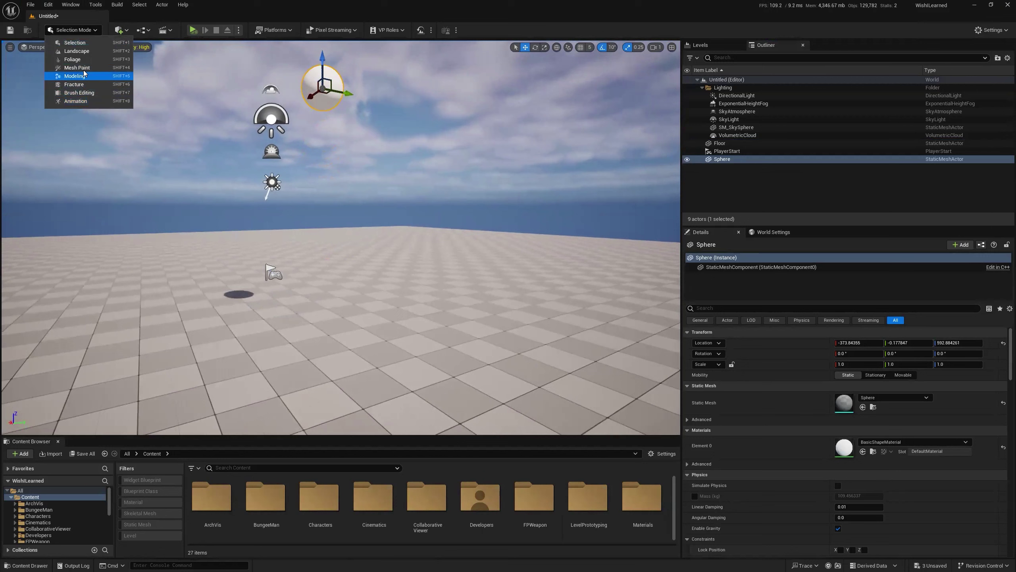
left_click(86, 85)
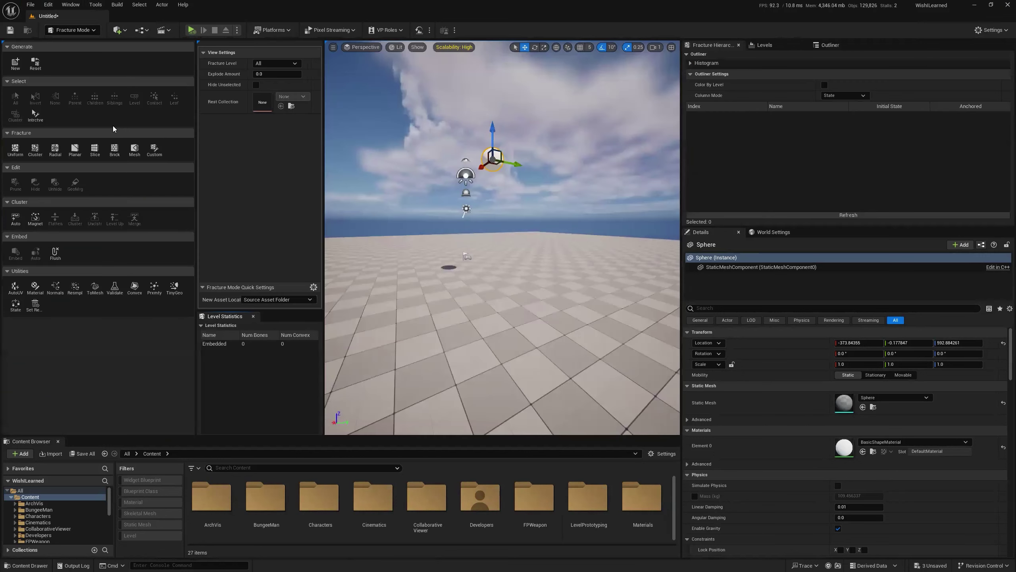
left_click(15, 63)
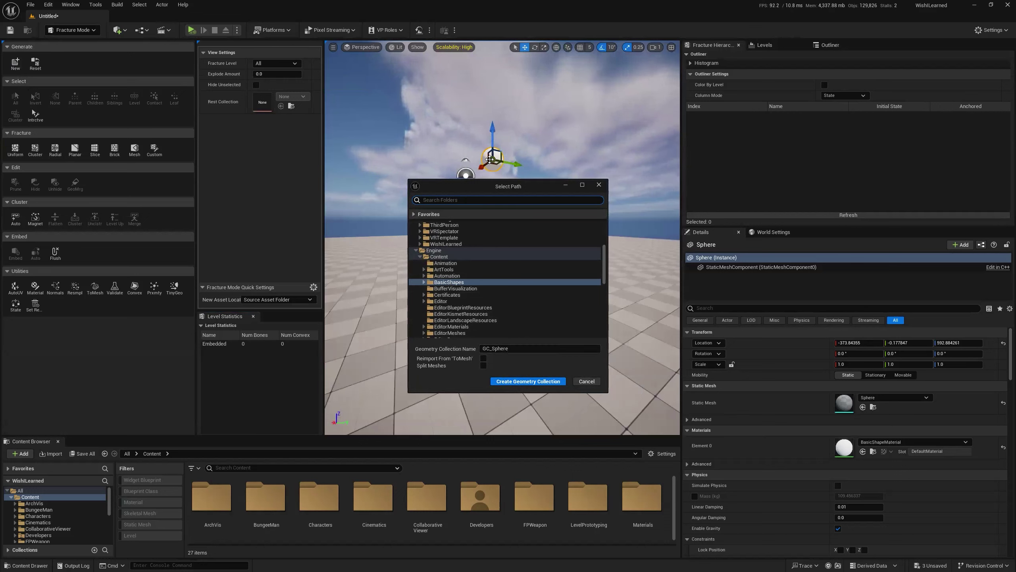
double_click(437, 281)
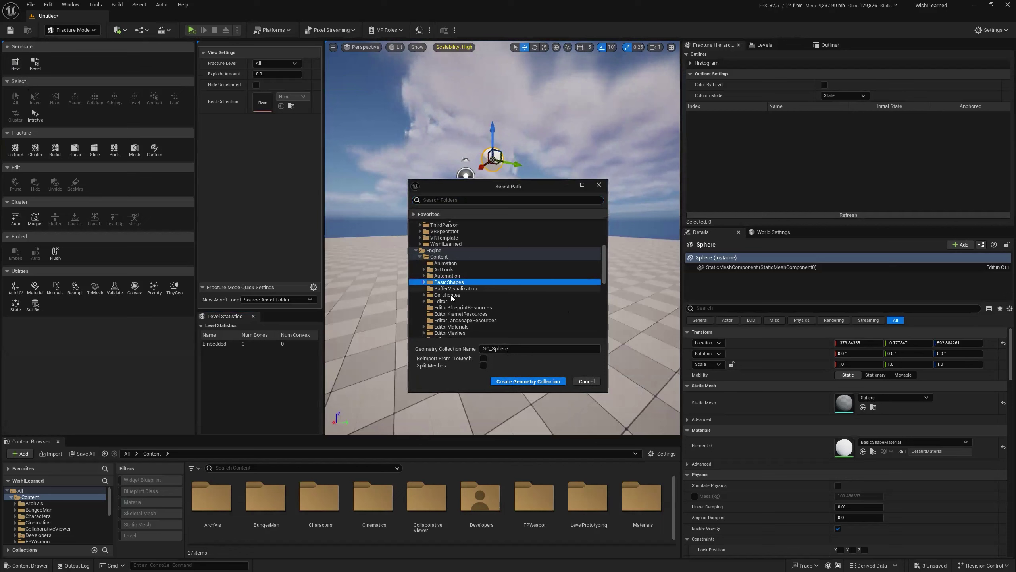
scroll(454, 300, "up", 5)
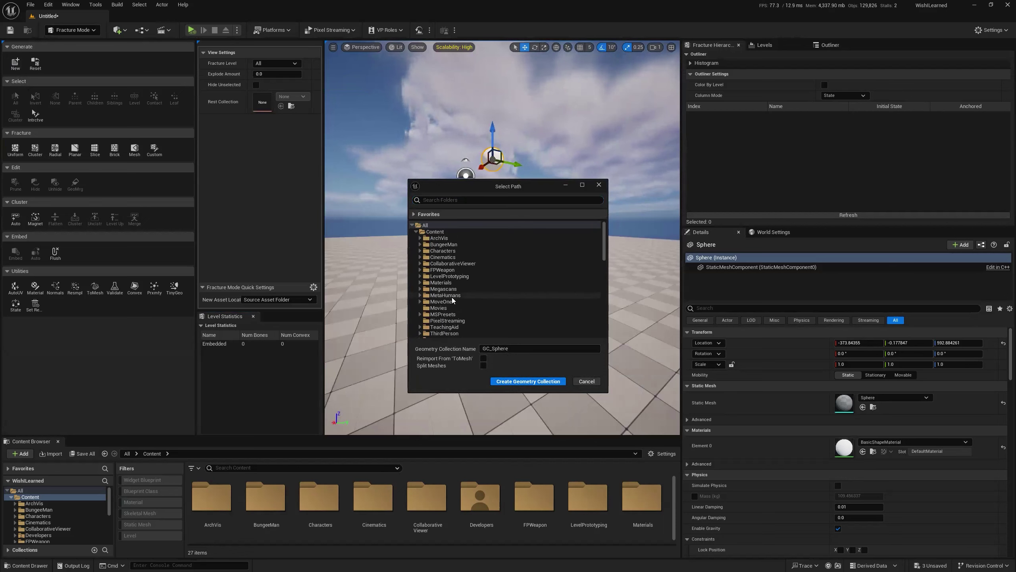
left_click(442, 232)
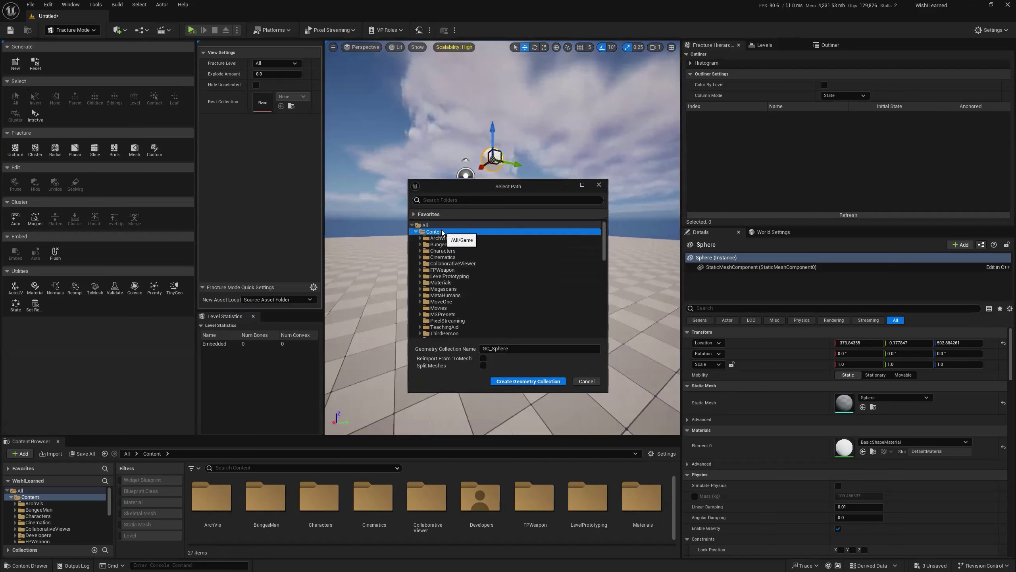
left_click(512, 383)
Fracture the sphere collection with the clustered Voronoi pattern and set the explode amount to about 0.04
mouse_move(490, 213)
right_mouse_down()
mouse_move(490, 179)
mouse_move(490, 213)
right_mouse_up()
key("w")
key("e")
key("s")
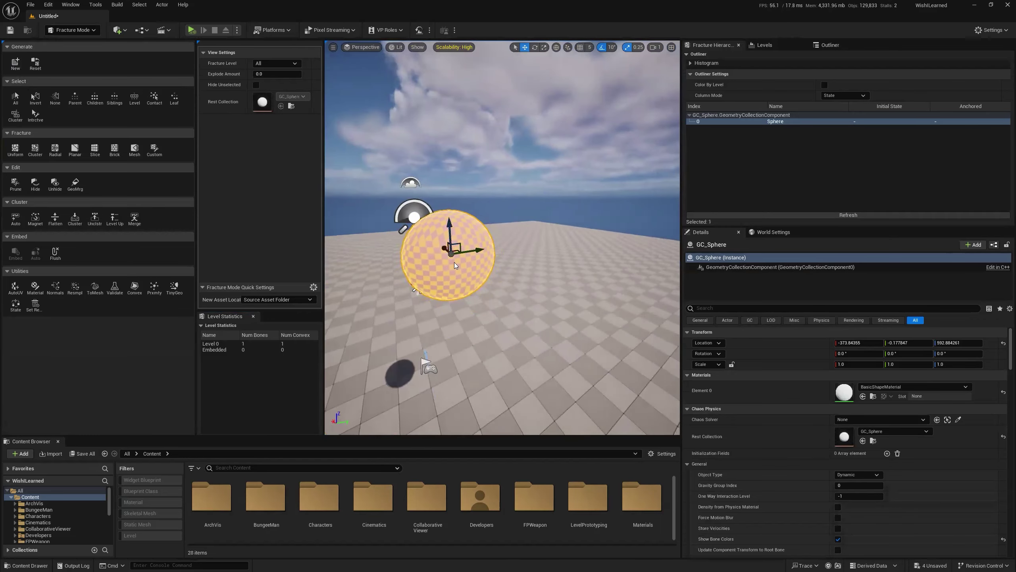
right_click_drag(435, 269, 419, 260)
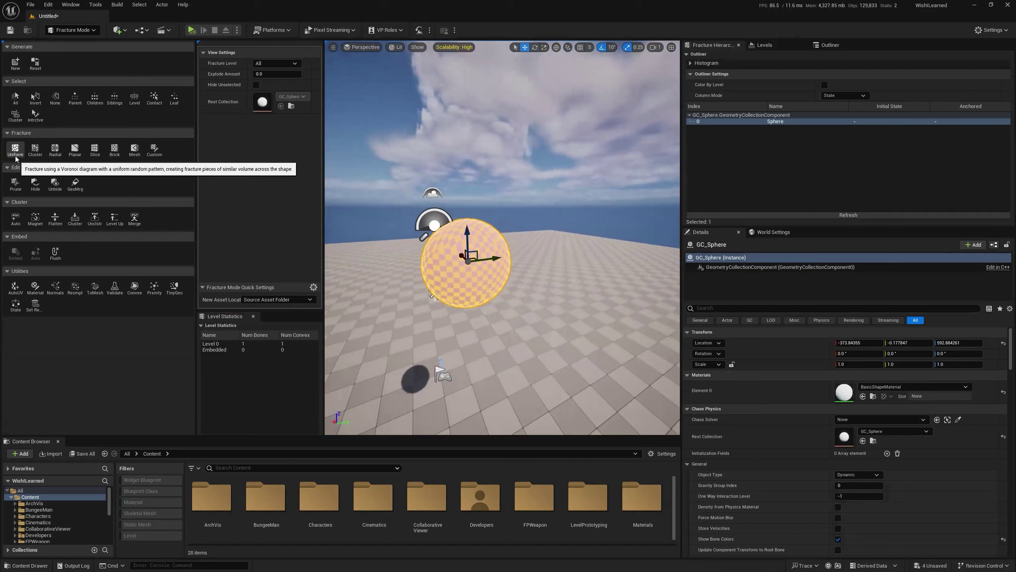
left_click(39, 150)
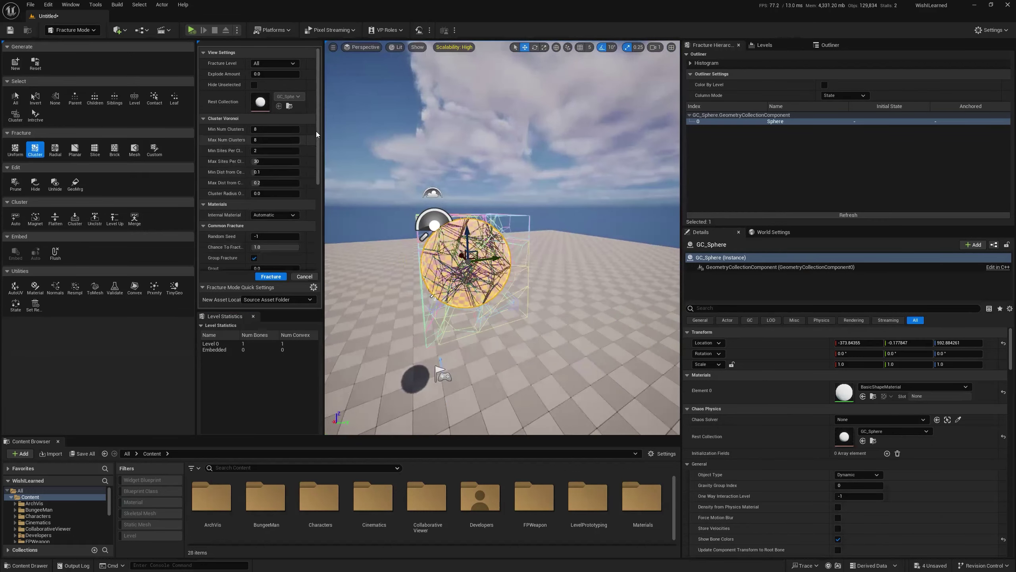
left_click(271, 276)
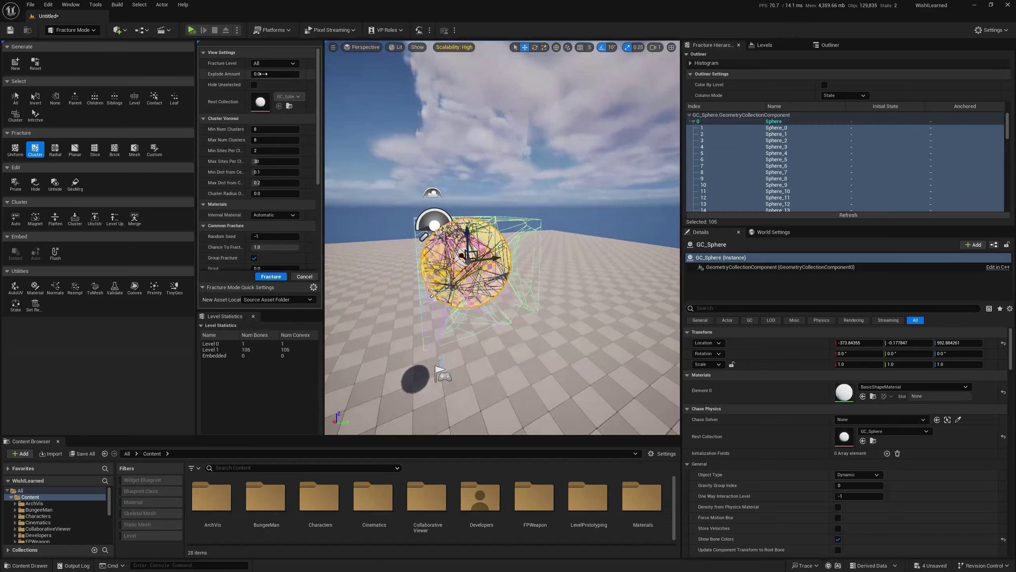
mouse_move(258, 74)
left_mouse_down()
mouse_move(289, 74)
mouse_move(260, 73)
left_mouse_up()
scroll(860, 189, "down", 5)
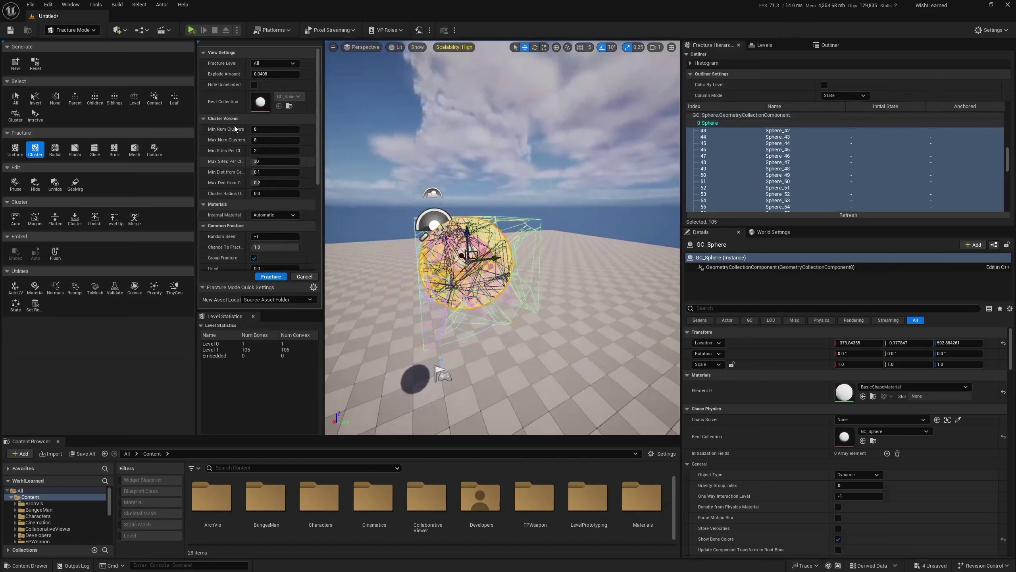
Save the current level in the Content folder as ChaosFractureCache
left_click(30, 4)
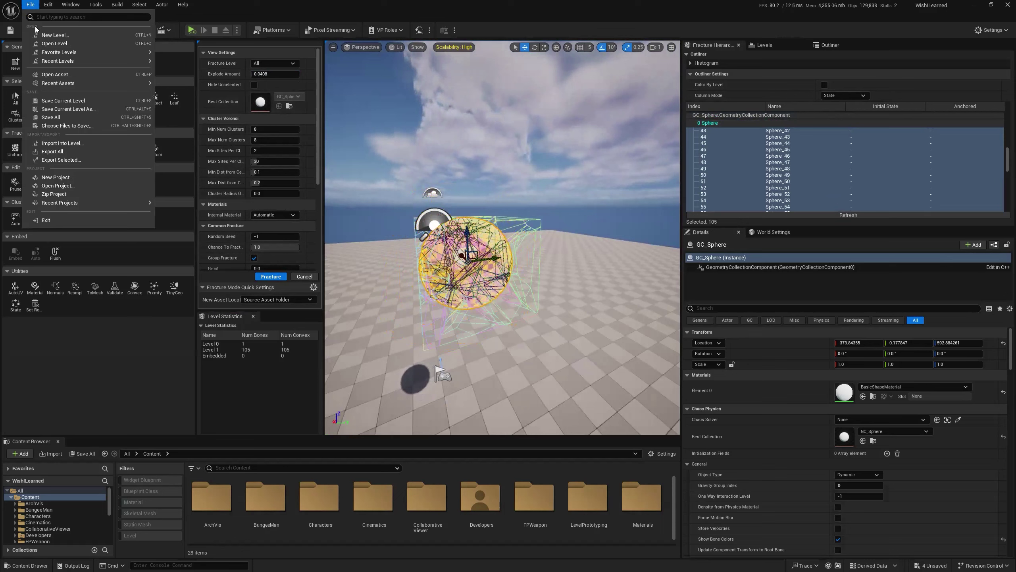
left_click(60, 107)
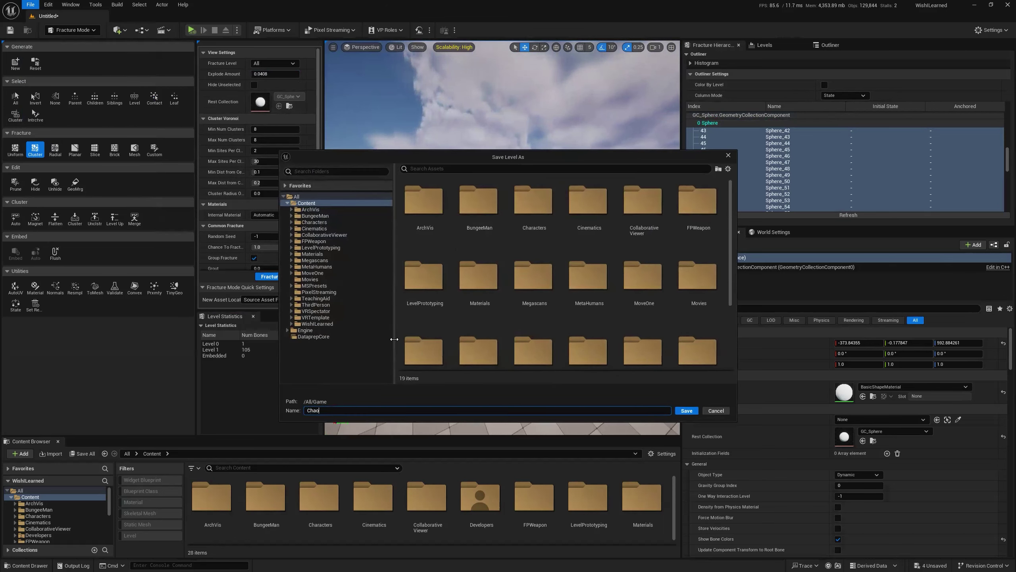
type("ChaosFractureCache")
key("Return")
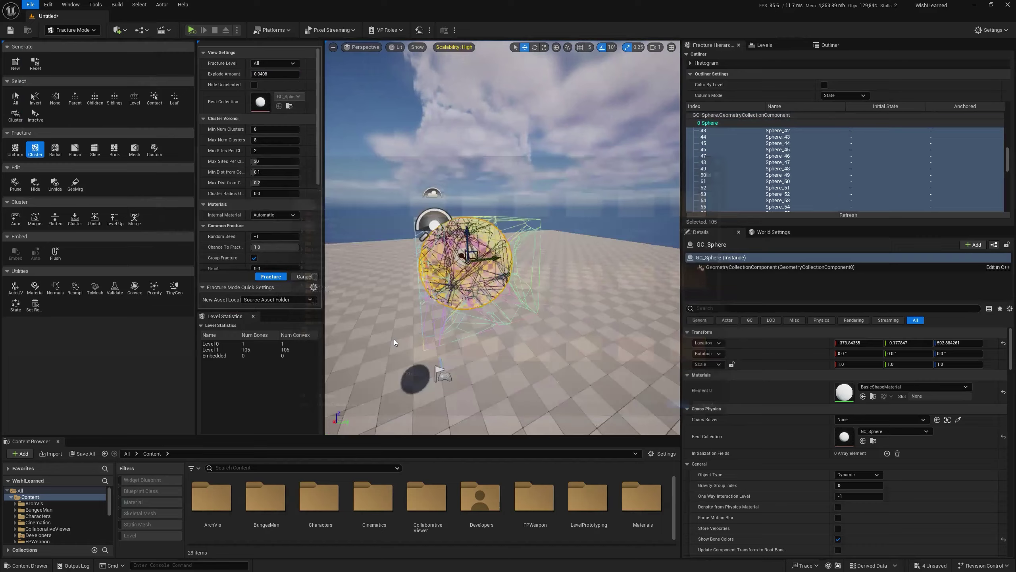
Simulate the level to check how the fractured sphere drops onto the floor, and stop the simulation
key("s")
right_click_drag(400, 155, 387, 149)
key("q")
left_click(196, 30)
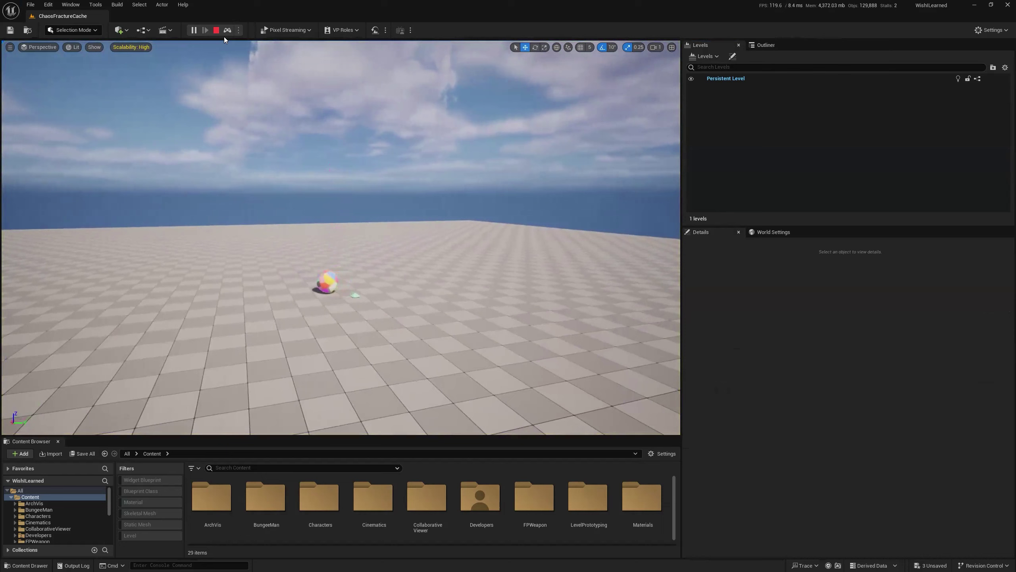
key("w")
mouse_move(322, 202)
right_mouse_down()
mouse_move(320, 226)
mouse_move(341, 198)
right_mouse_up()
left_click(216, 30)
key("s")
Set the fractured sphere's three damage threshold levels to 5000, 500 and 50
left_click(341, 208)
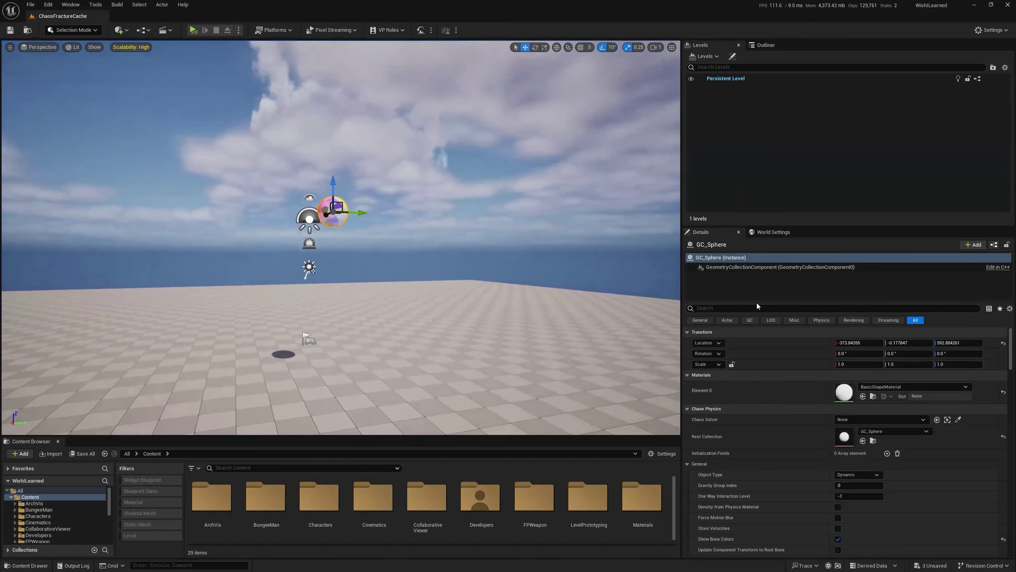
scroll(721, 427, "down", 10)
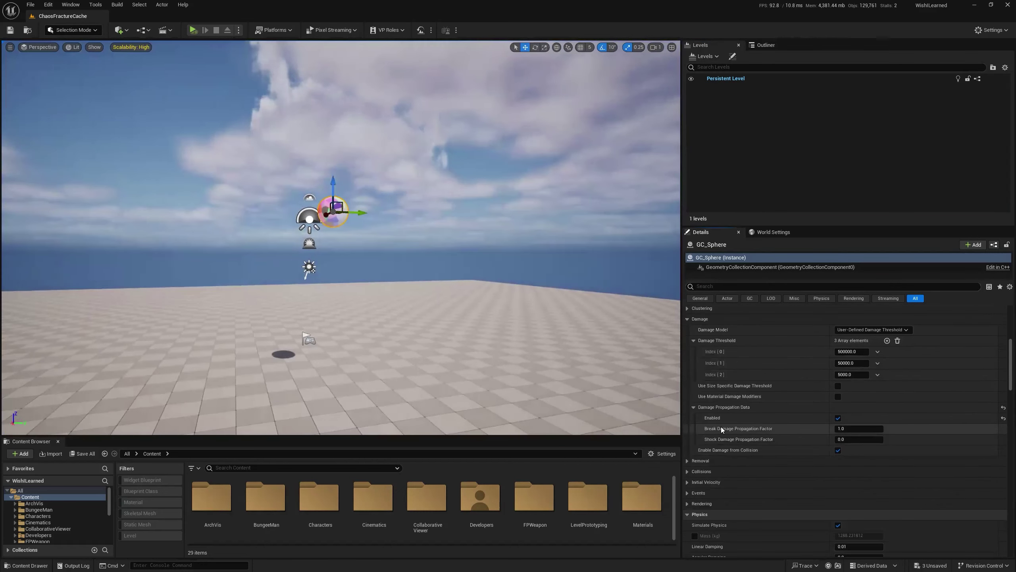
scroll(721, 427, "up", 1)
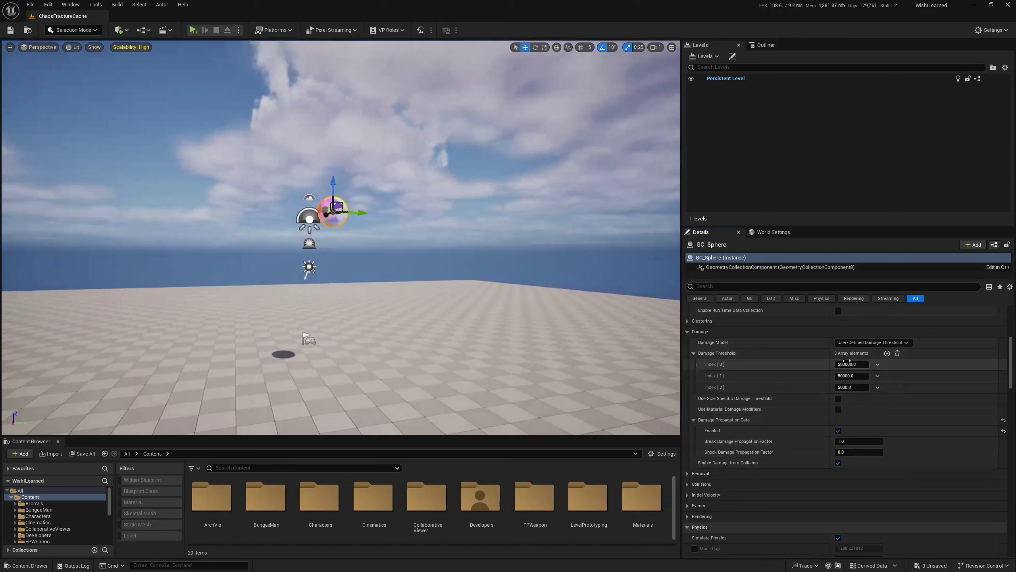
left_click(847, 364)
type("5000")
key("Return")
left_click(846, 376)
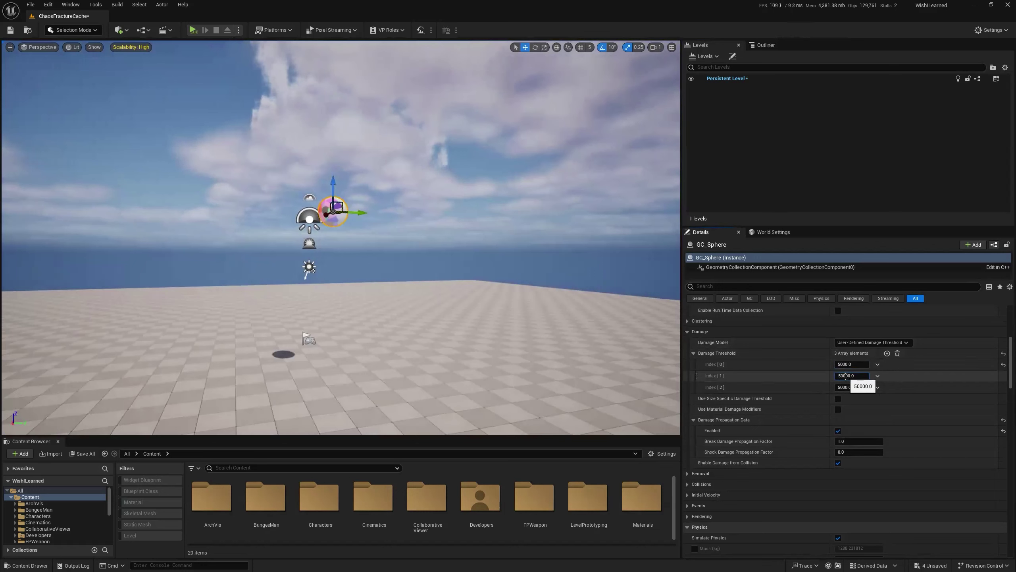
key("BackSpace")
key("BackSpace")
left_click(846, 388)
left_click(845, 388)
key("BackSpace")
key("BackSpace")
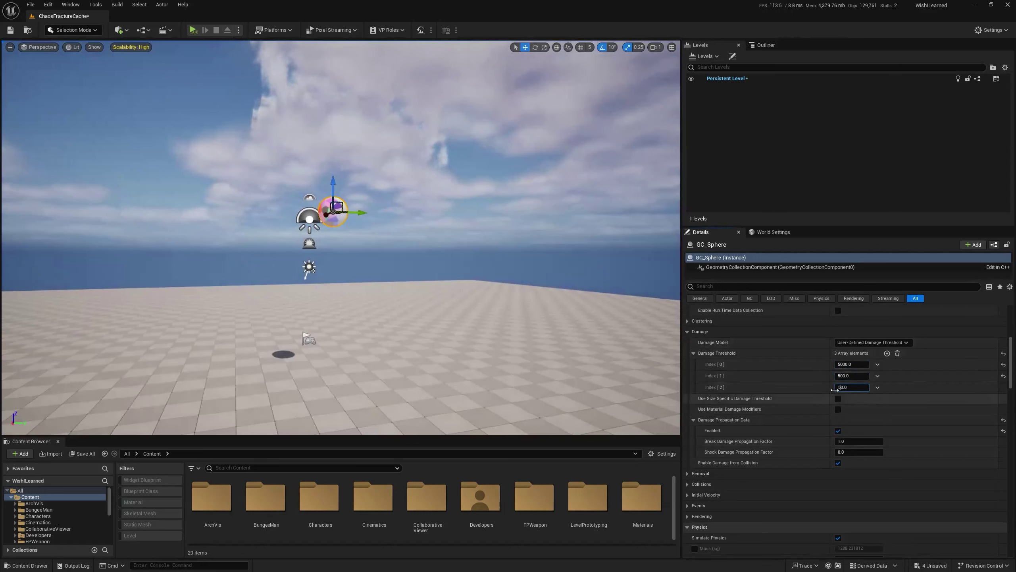
Run and stop a simulation to check how the sphere breaks with the lowered damage thresholds
right_click_drag(455, 219, 443, 217)
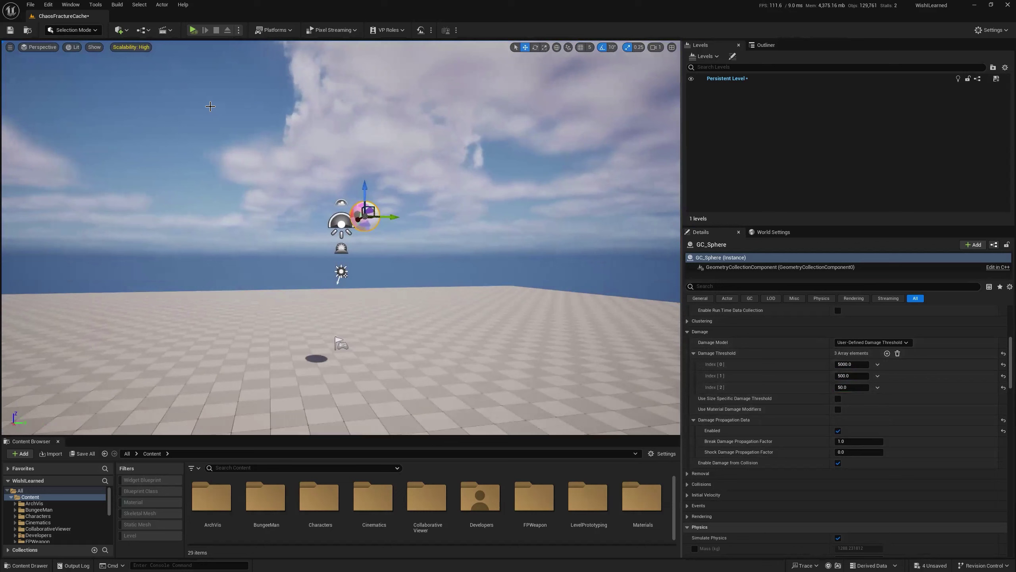
left_click(193, 31)
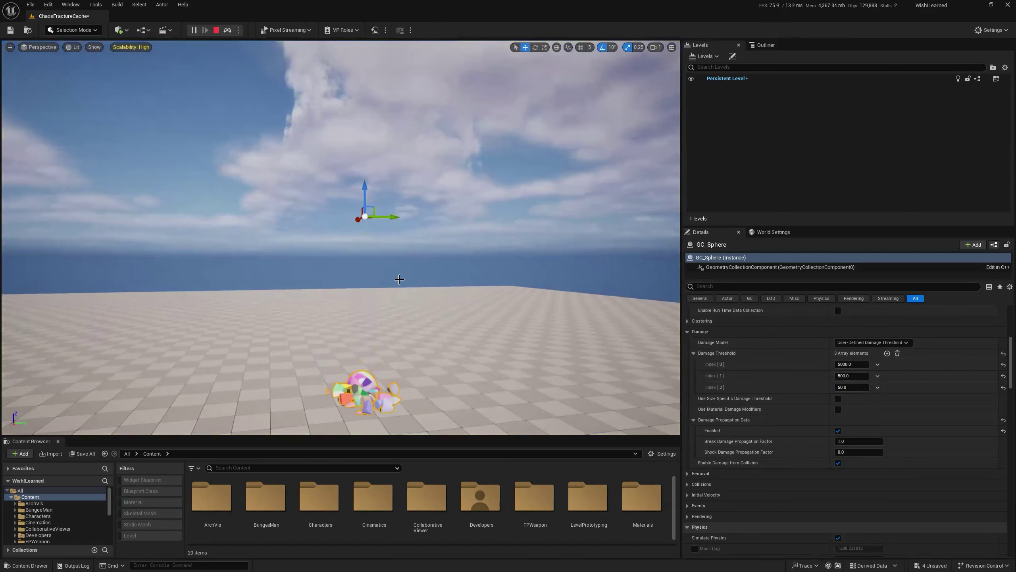
right_click_drag(399, 280, 400, 281)
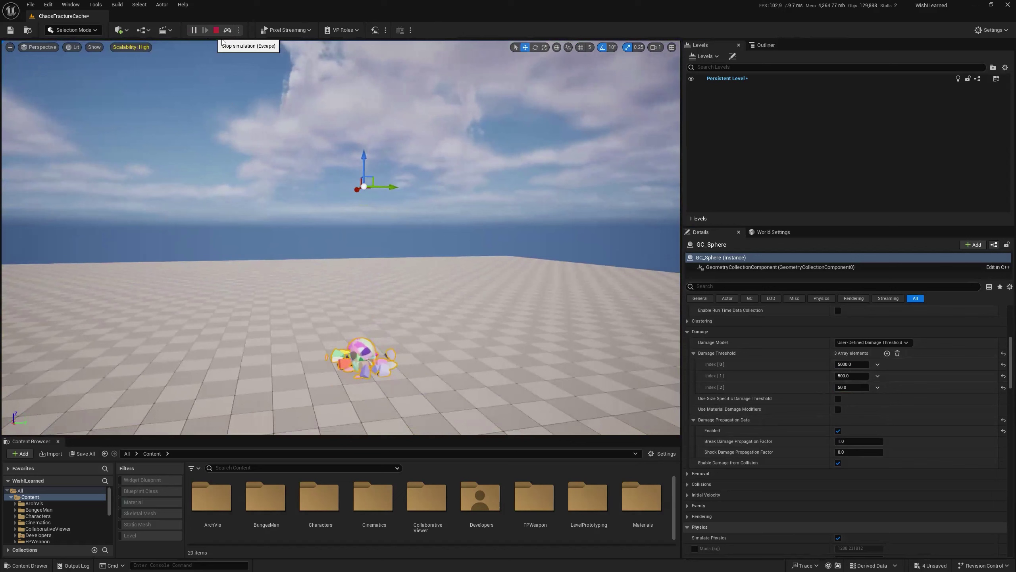
left_click(216, 30)
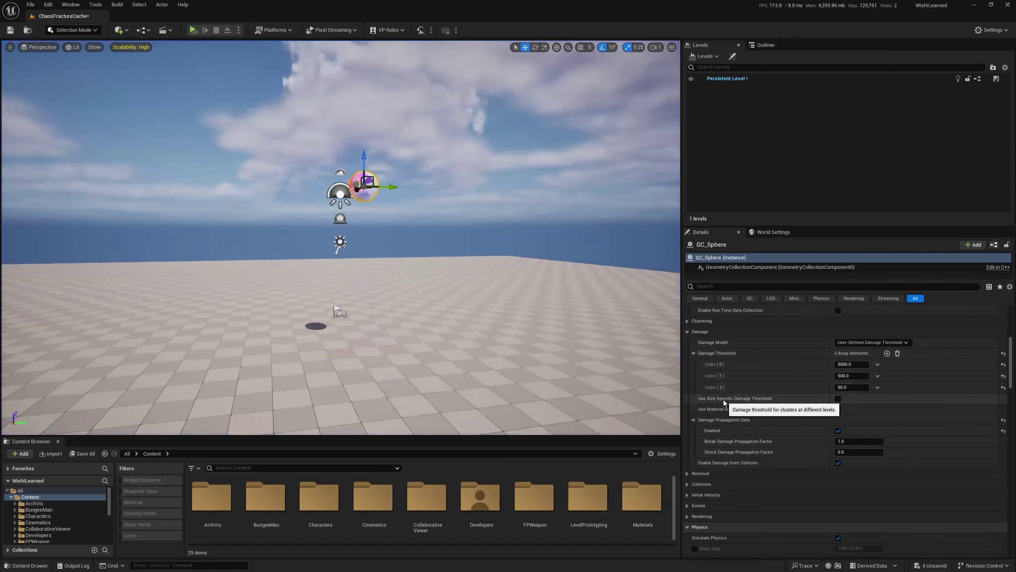
Enable the size-specific damage threshold for the fractured sphere and test its breakup in a simulation
left_click(837, 398)
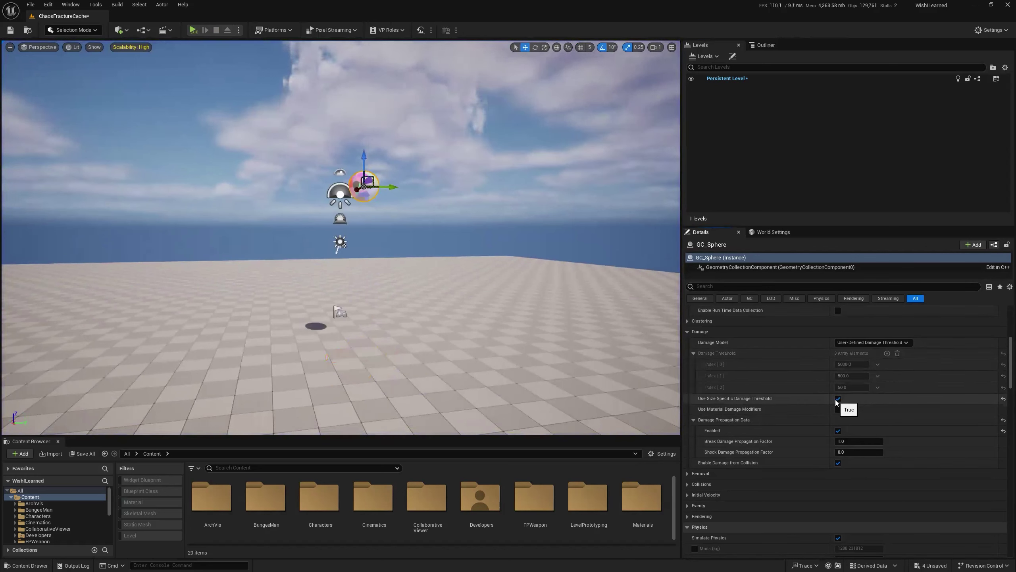
left_click(193, 30)
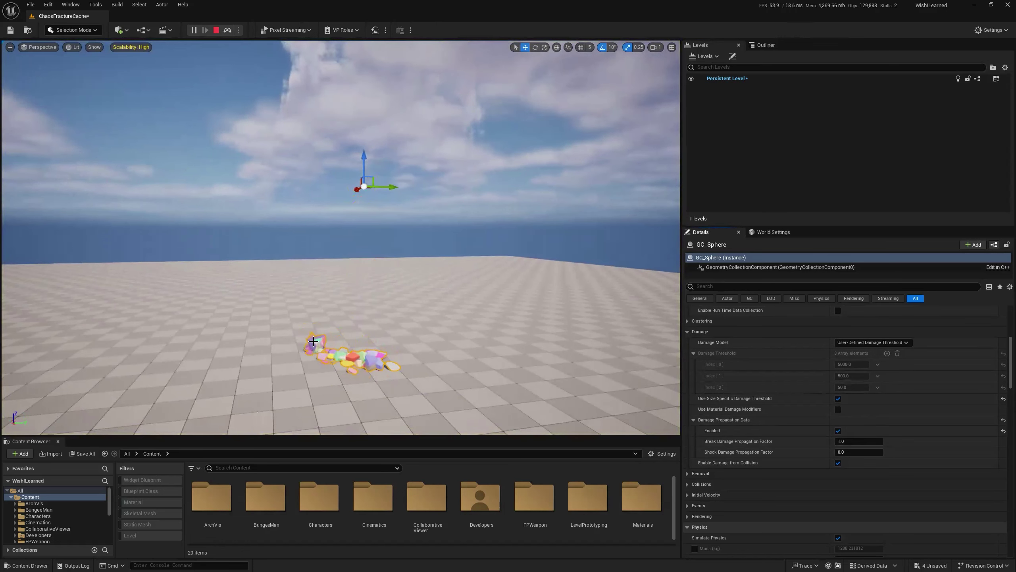
right_click_drag(345, 355, 303, 202)
key("w")
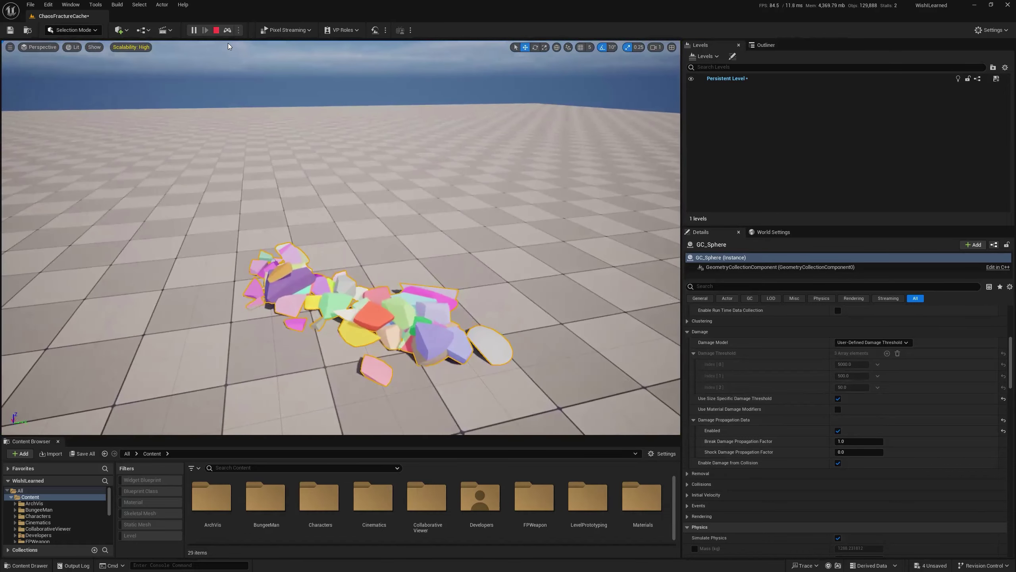
left_click(216, 30)
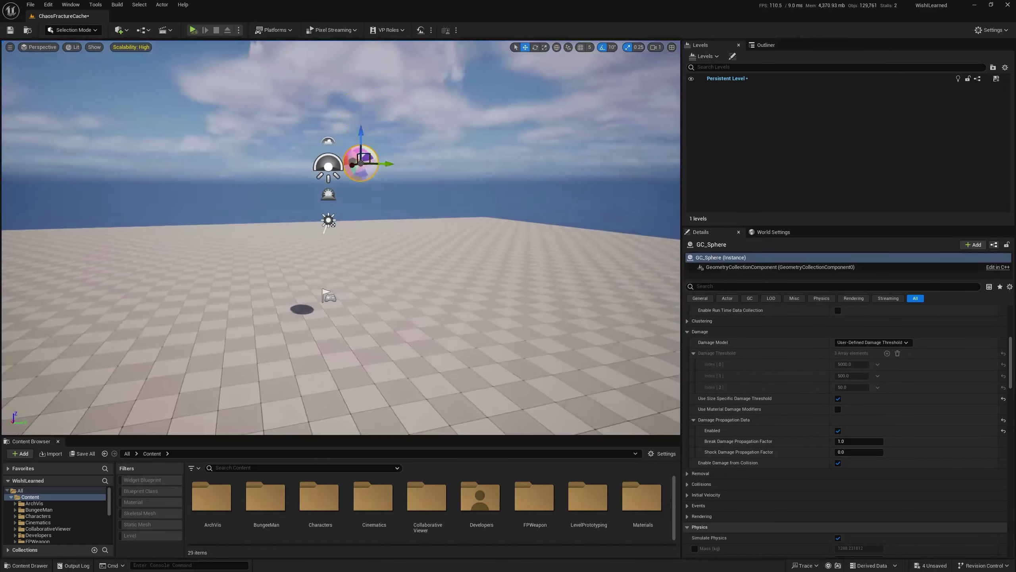
Add a Chaos Cache Manager actor to the level and bring the Outliner in front of the Levels list
key("d")
right_click_drag(340, 240, 376, 223)
key("a")
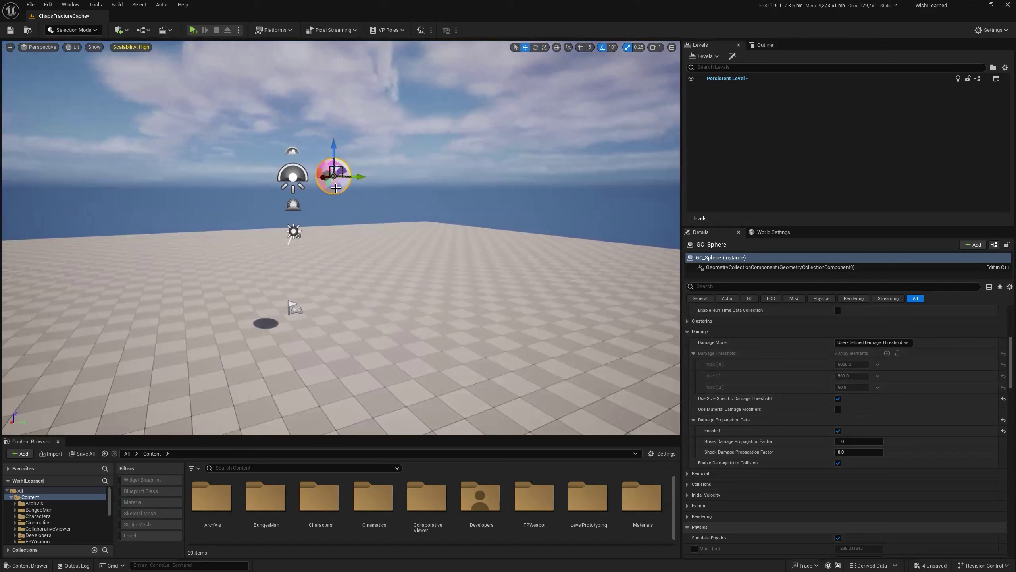
right_click_drag(347, 185, 331, 182)
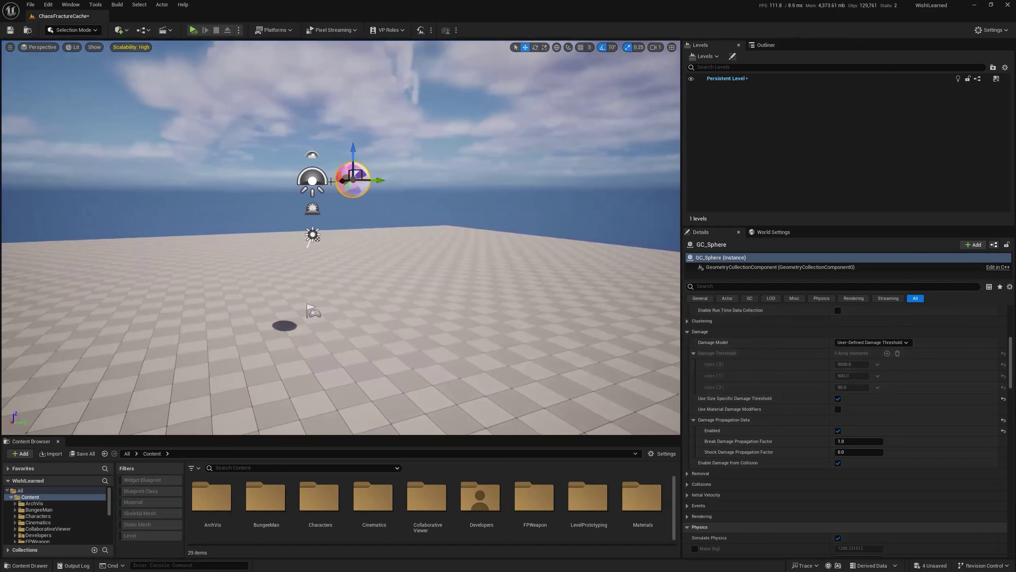
left_click(120, 30)
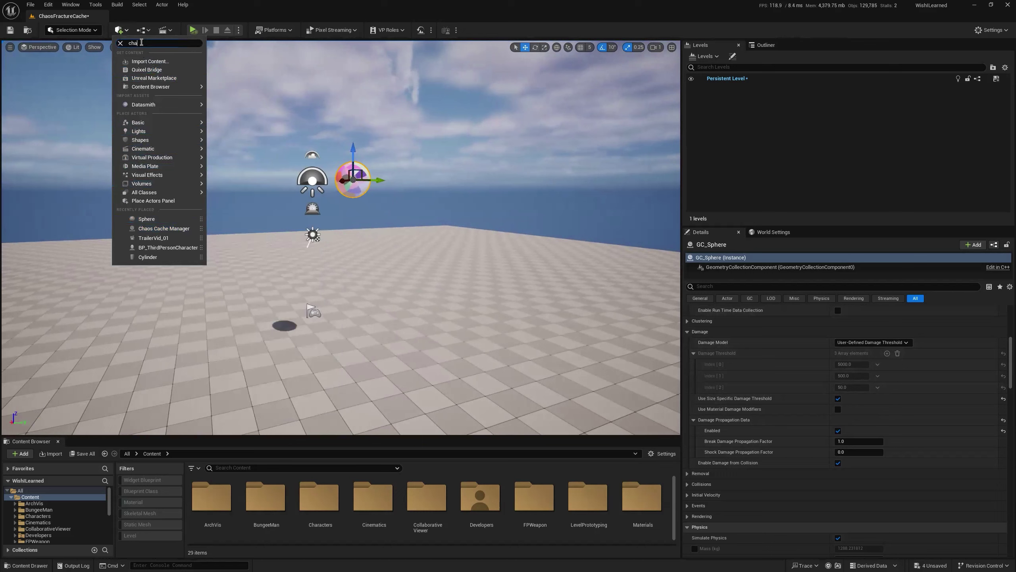
type("che")
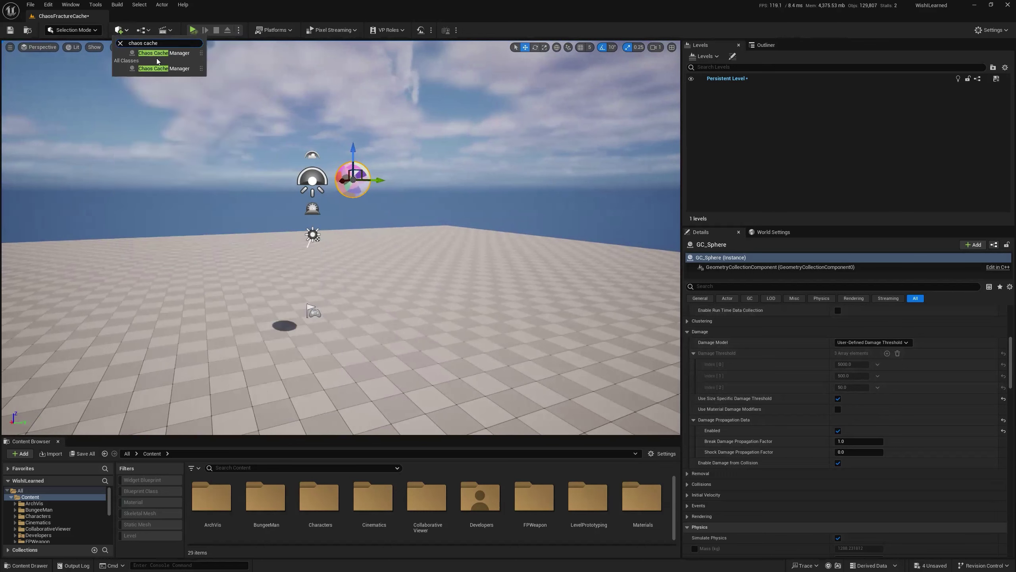
left_click(165, 53)
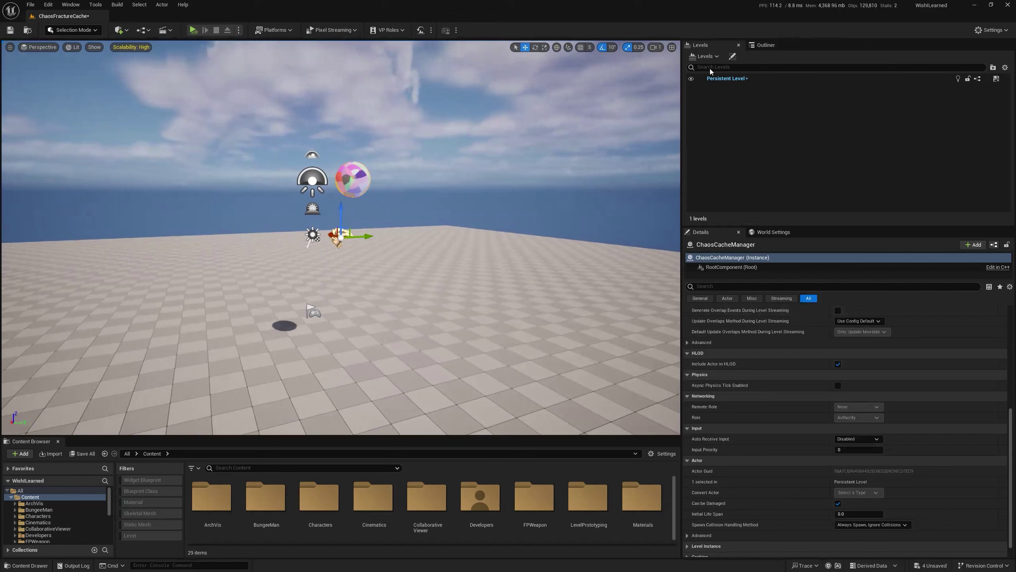
left_click_drag(765, 45, 716, 46)
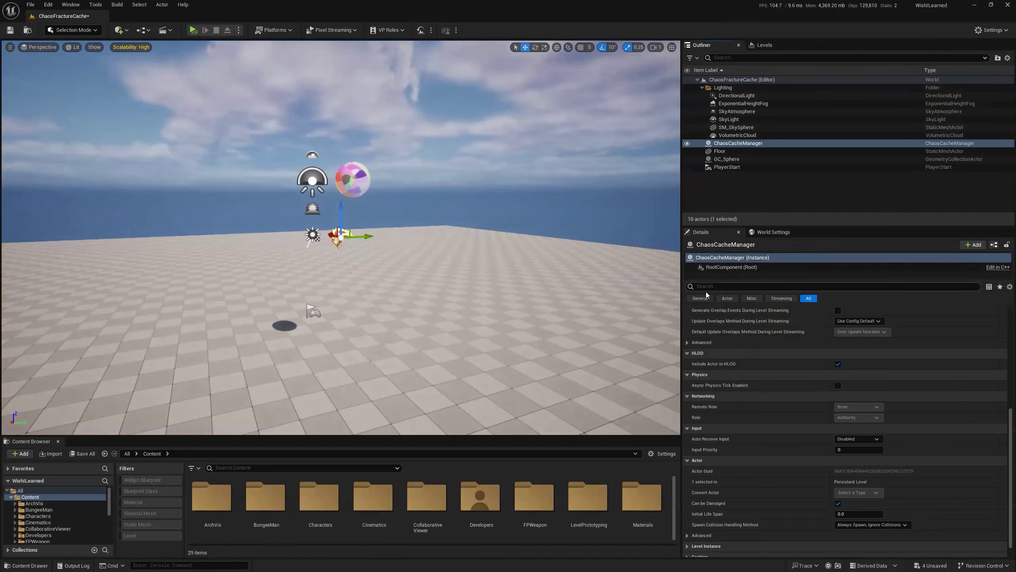
Create a Chaos Cache Collection named BallCacheCollection in the Content folder for the cache manager and check its caches
scroll(816, 420, "up", 10)
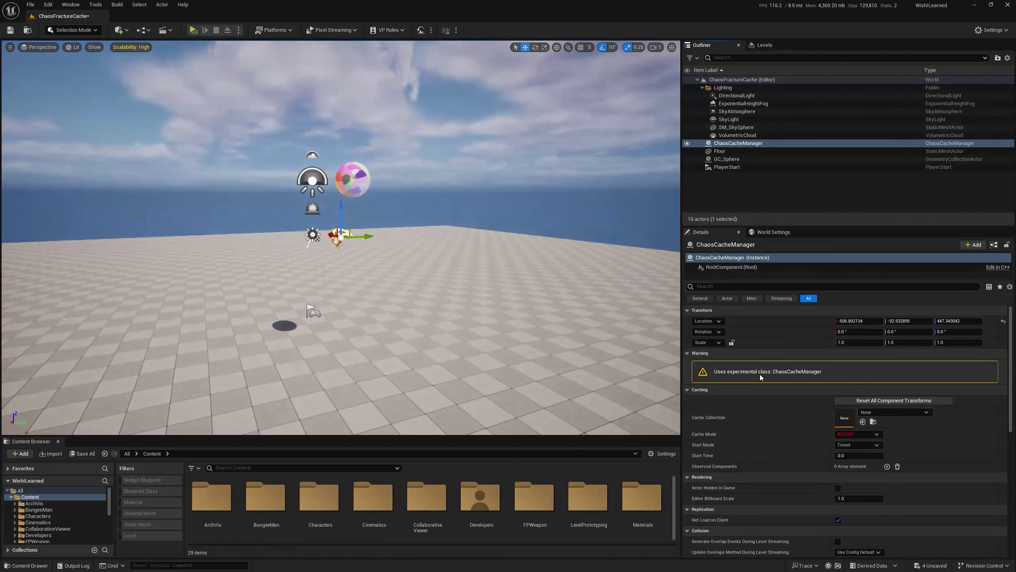
left_click(894, 413)
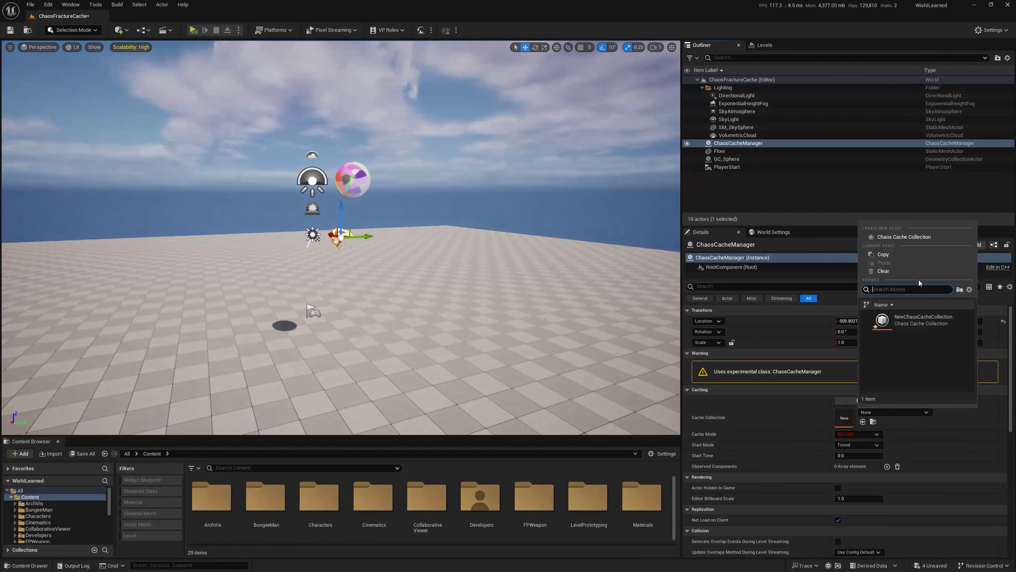
left_click(913, 237)
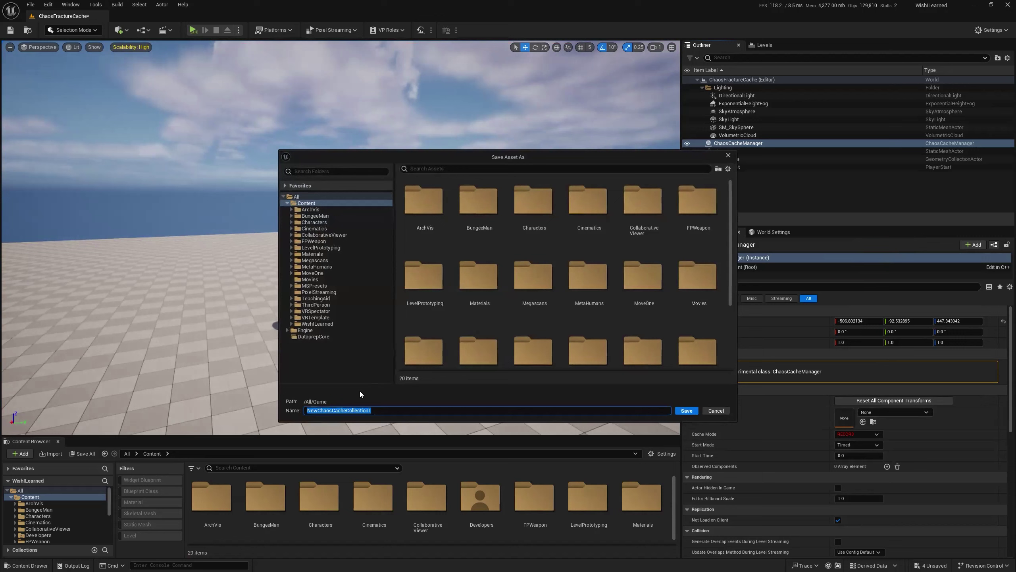
type("S")
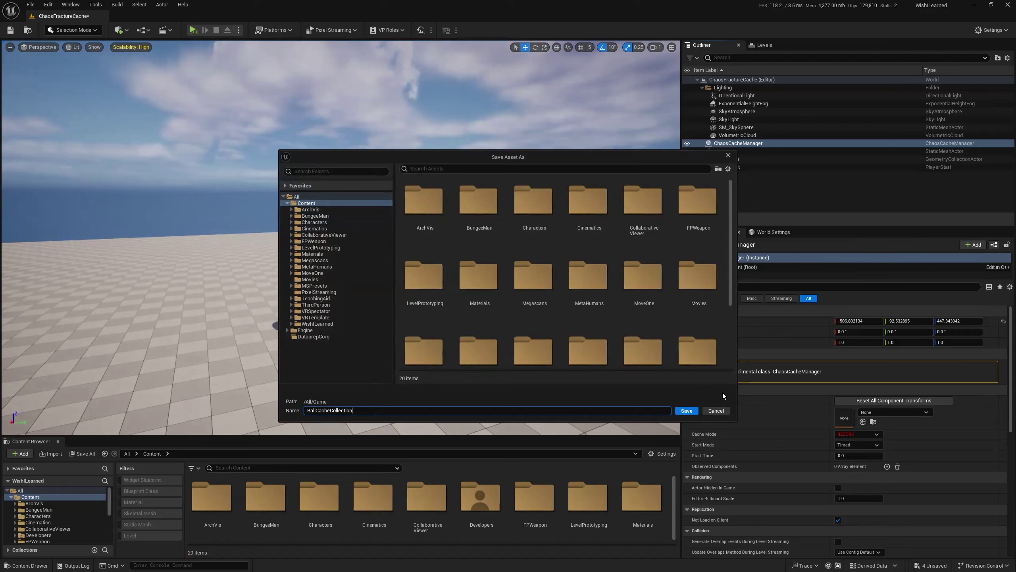
key("Return")
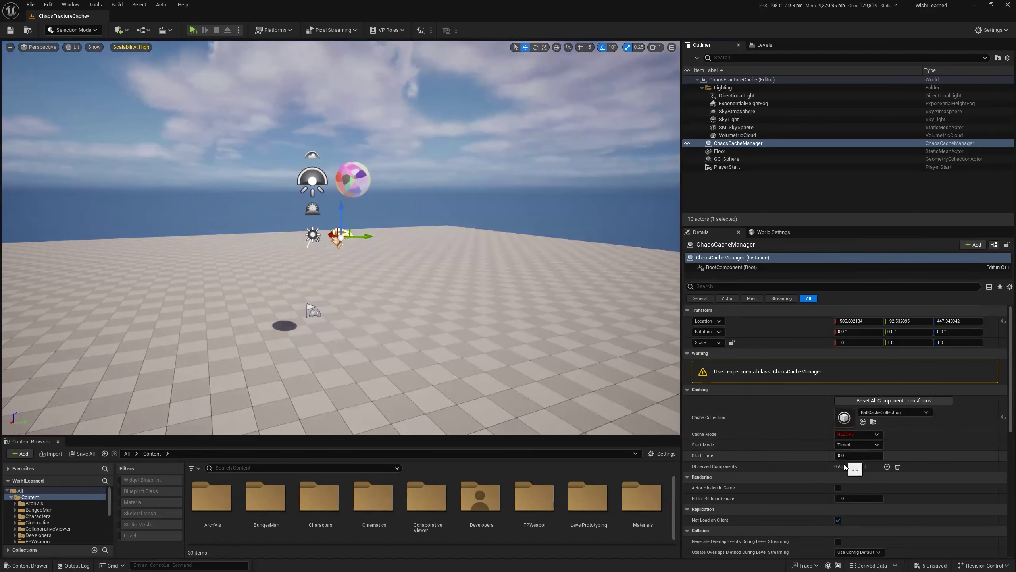
double_click(844, 417)
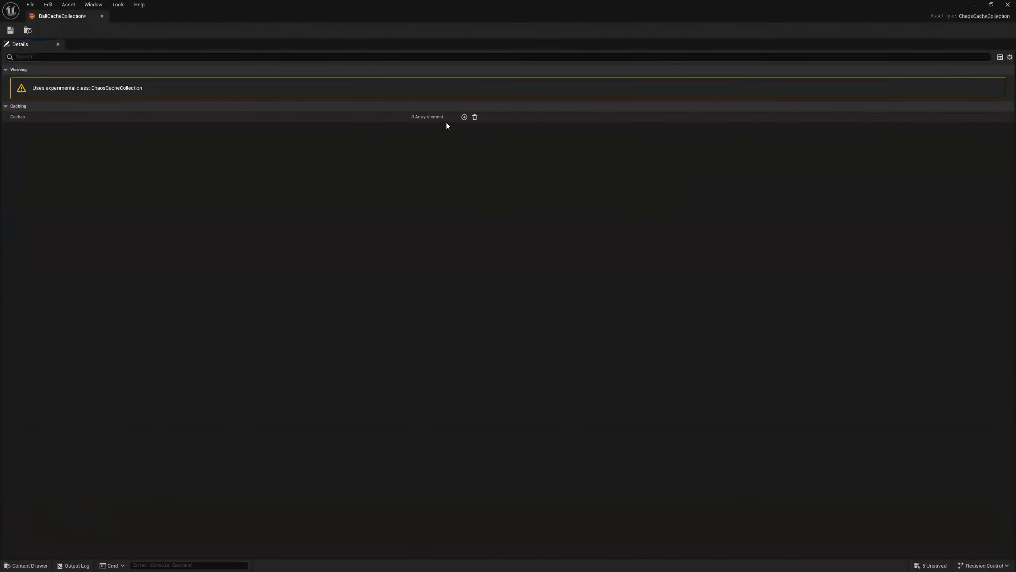
left_click(102, 16)
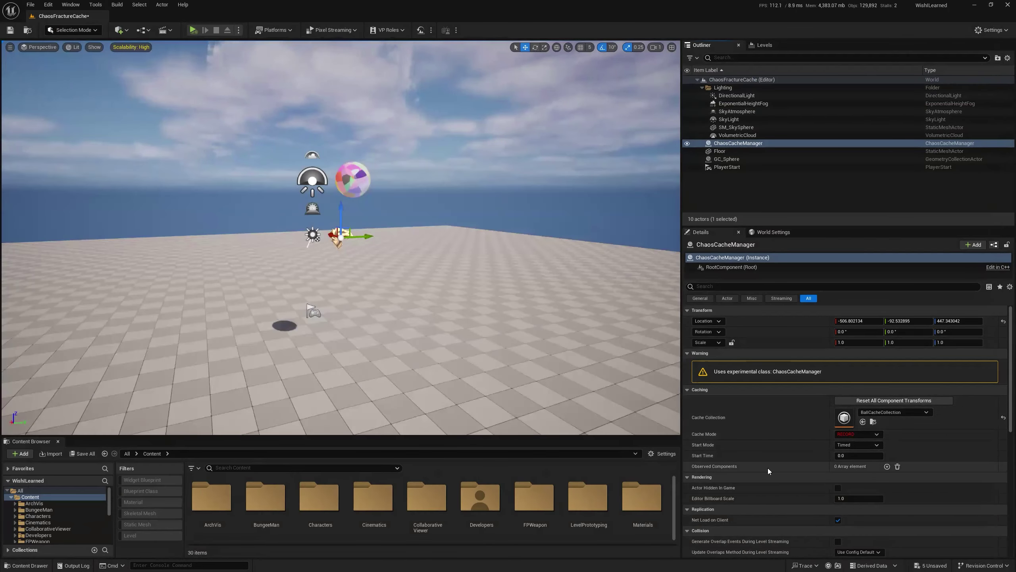
Add an observed component to the cache manager and reference the GeometryCollectionComponent of GC_Sphere
left_click(886, 467)
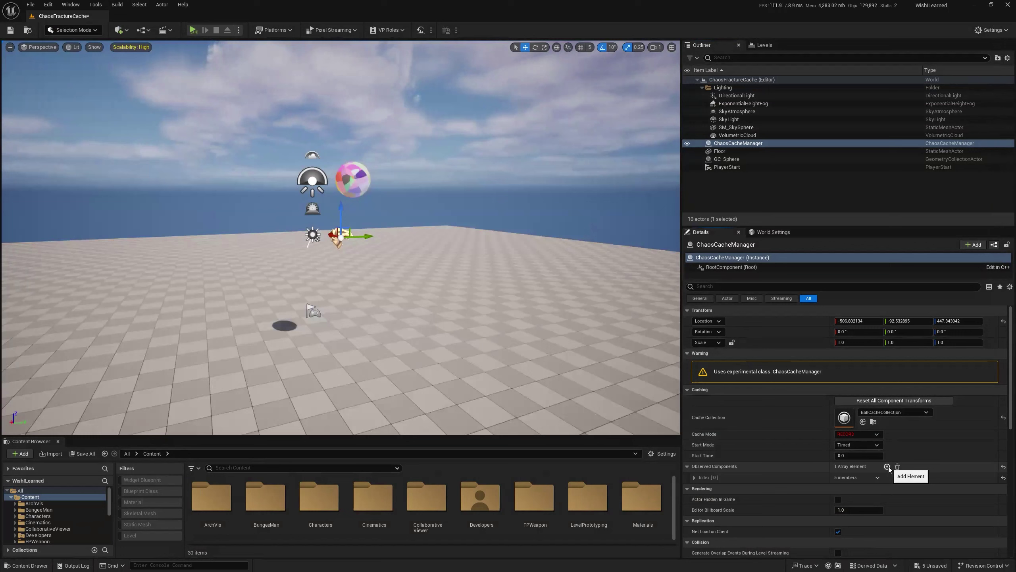
left_click(695, 477)
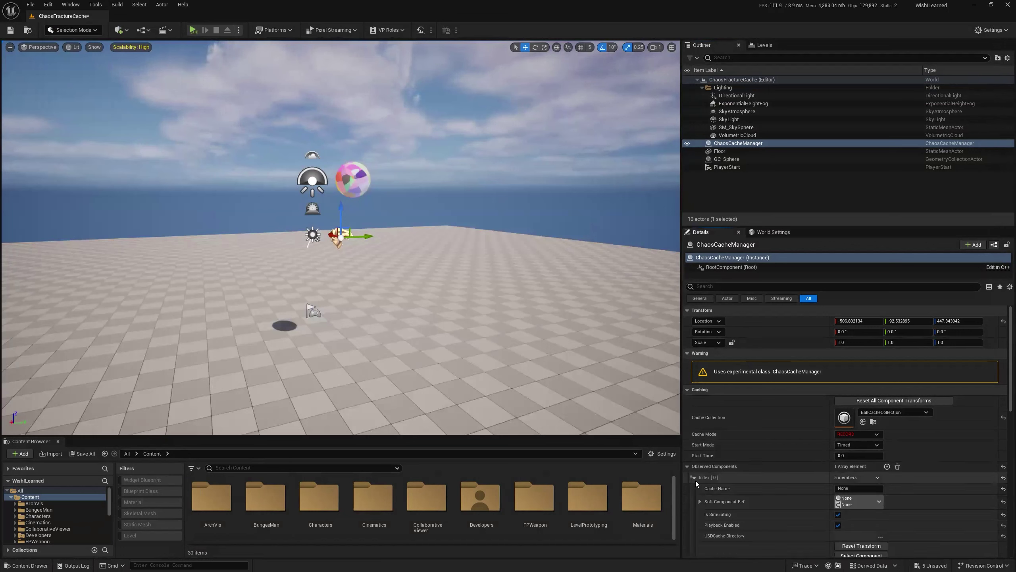
left_click(865, 503)
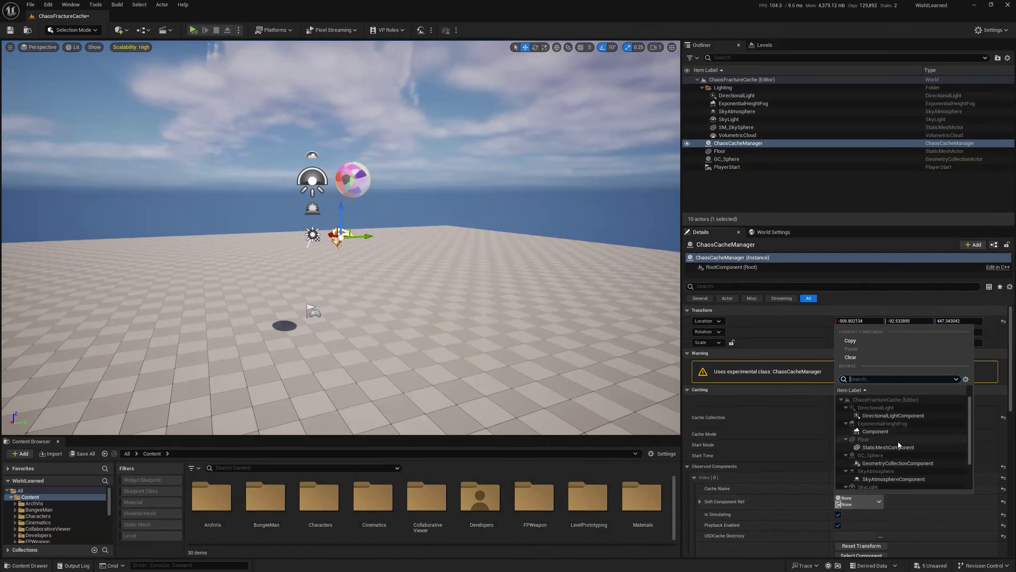
left_click(895, 465)
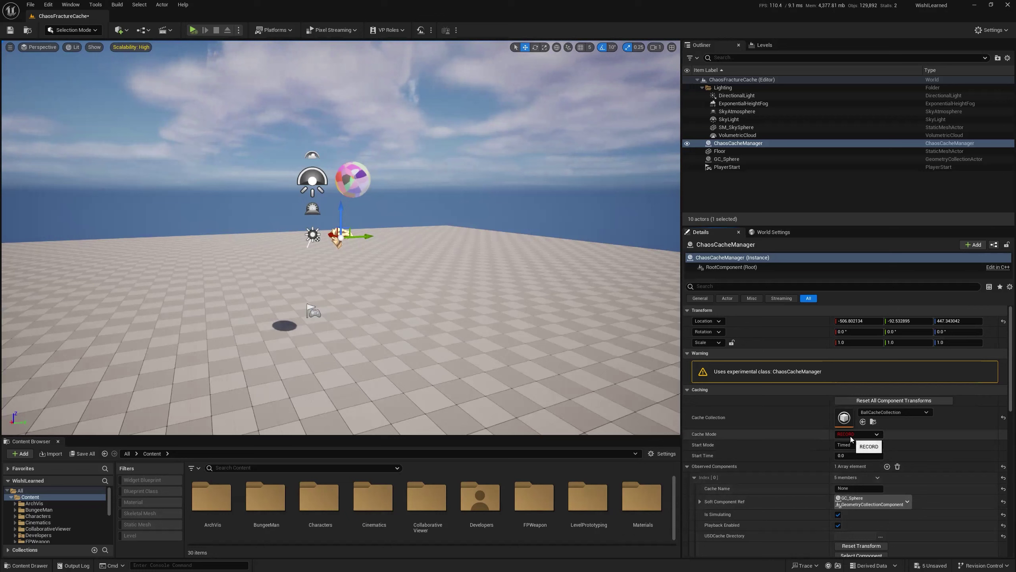
Record the sphere's breakup into the cache by running a simulation until the pieces settle, and stop it
right_click_drag(443, 295, 433, 280)
key("s")
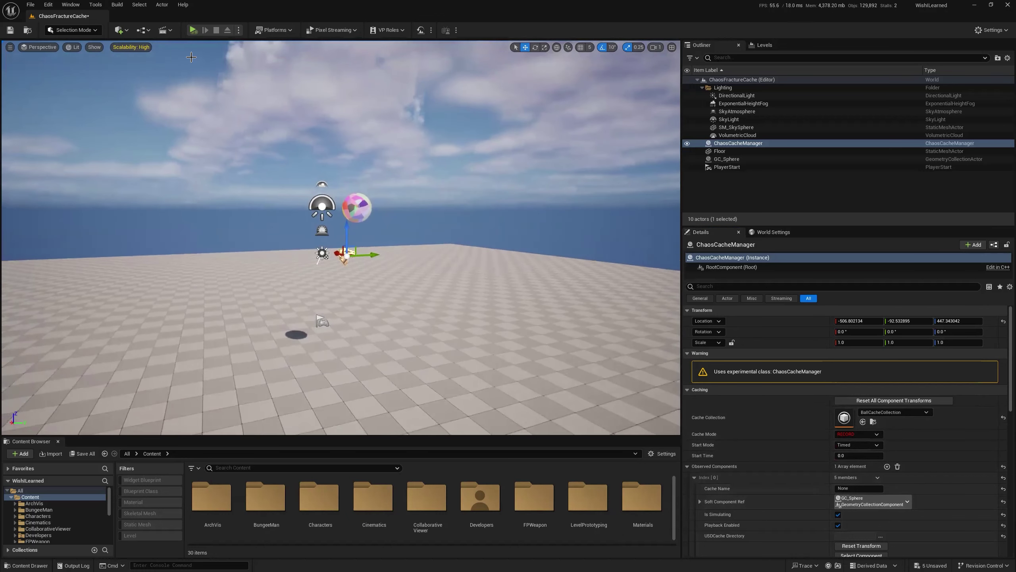
left_click(193, 30)
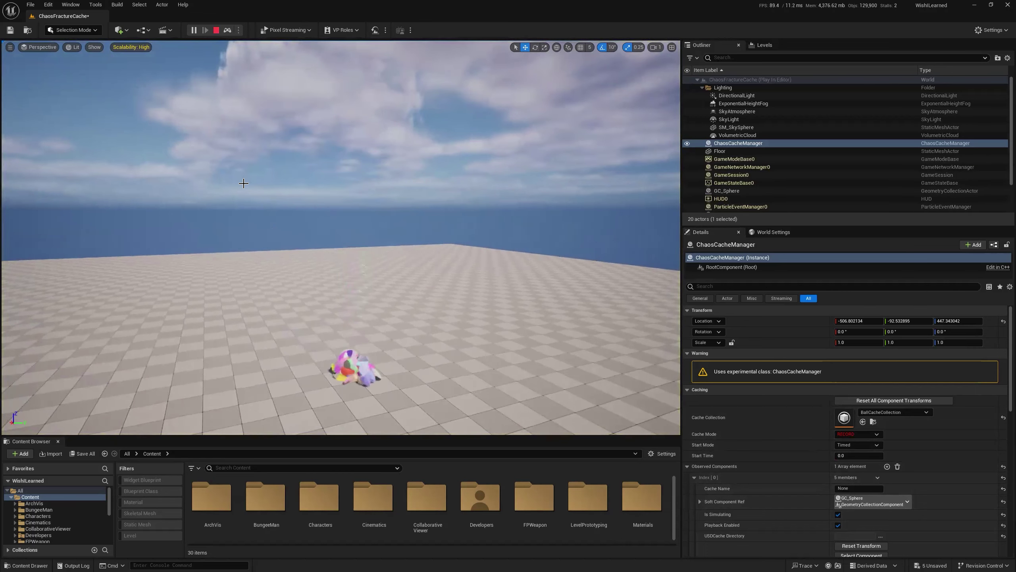
key("w")
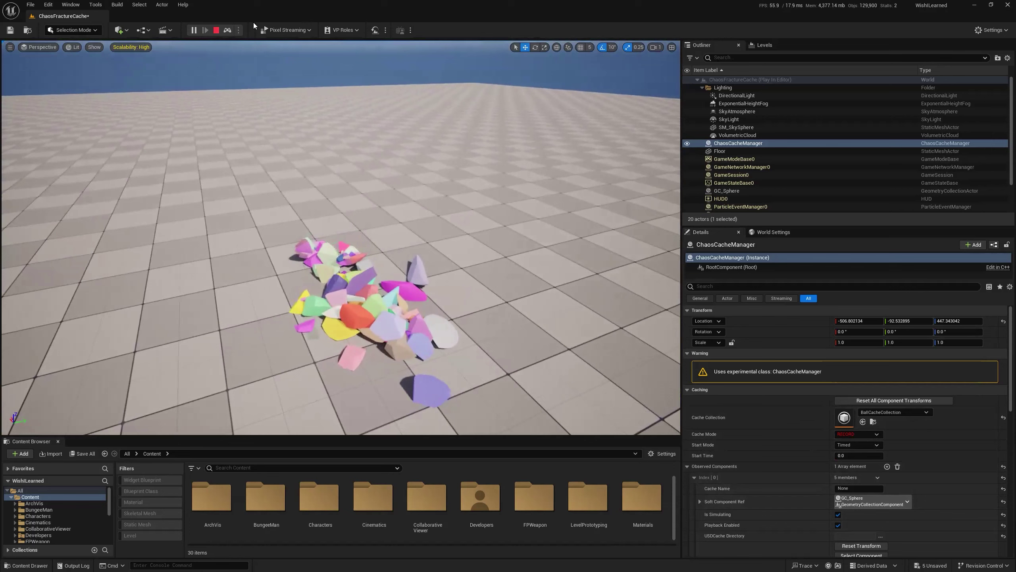
left_click(216, 31)
right_click_drag(412, 309, 412, 283)
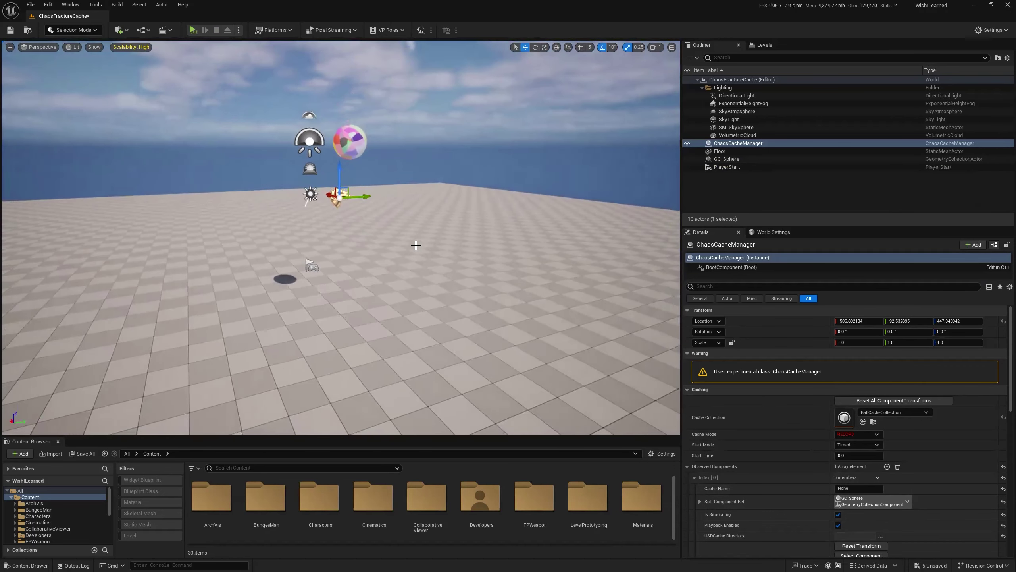
Set the cache manager's cache mode to Play with a start time of 0.0, and test it in a simulation
left_click(852, 433)
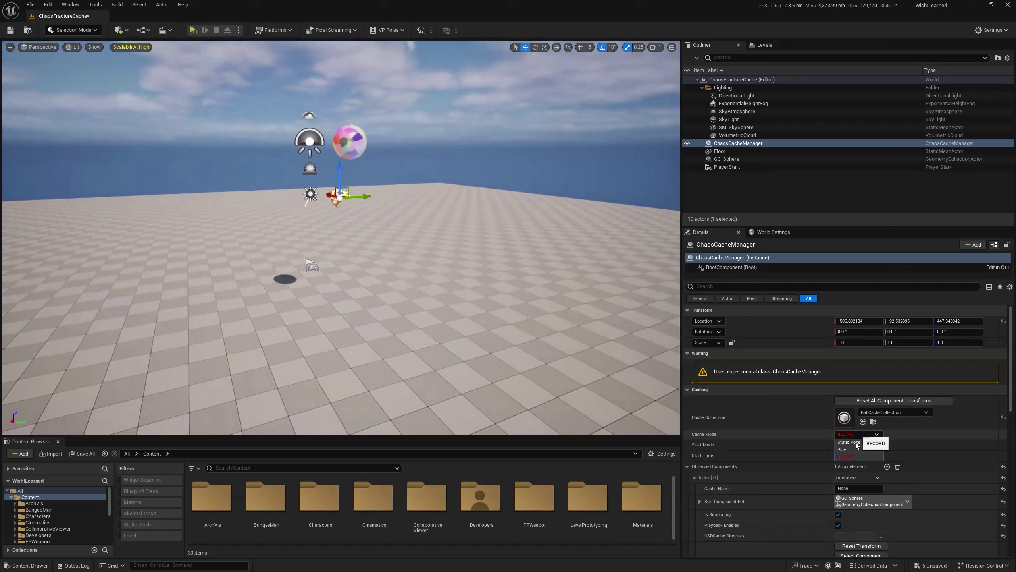
left_click(850, 449)
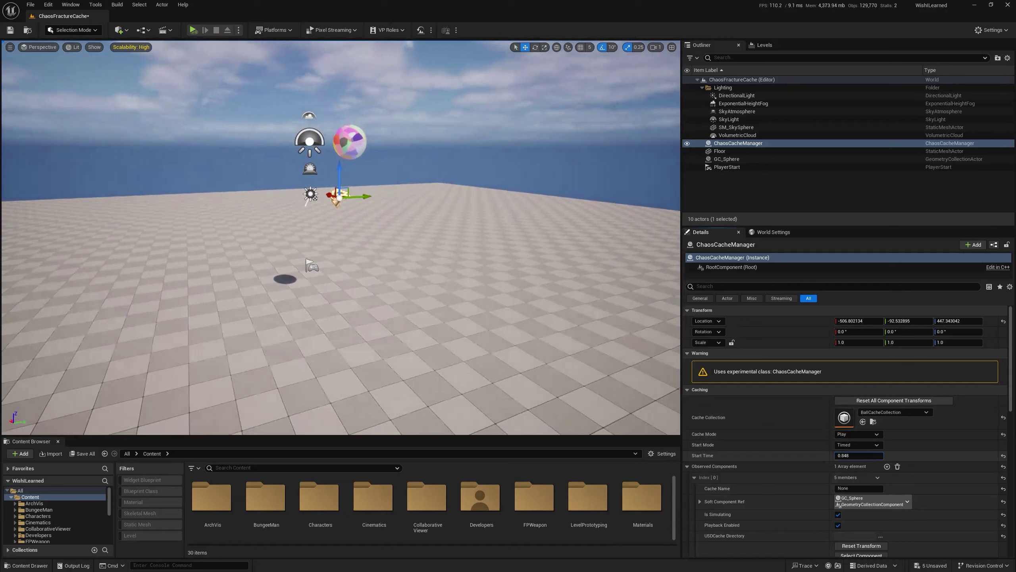
left_click_drag(858, 455, 824, 456)
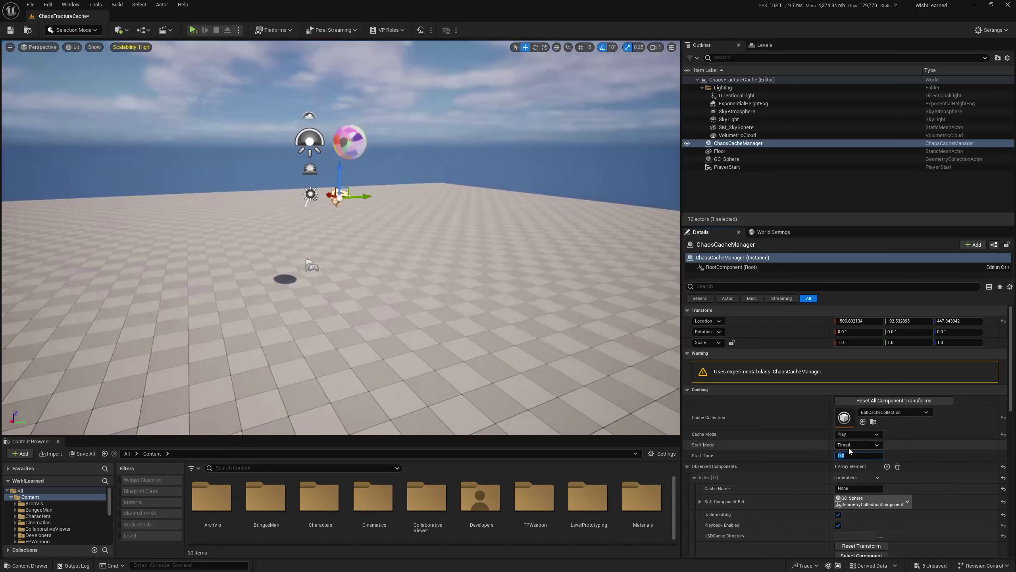
left_click(194, 30)
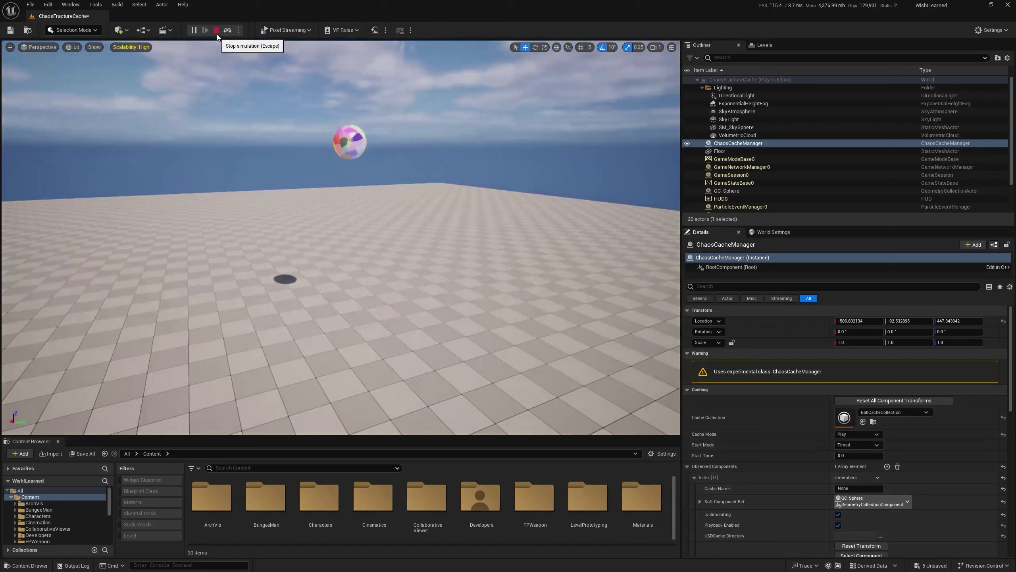
left_click(216, 32)
Examine the recorded cache in the cache manager's BallCacheCollection, including its duration, frame count, and spawnable transforms
left_click(354, 181)
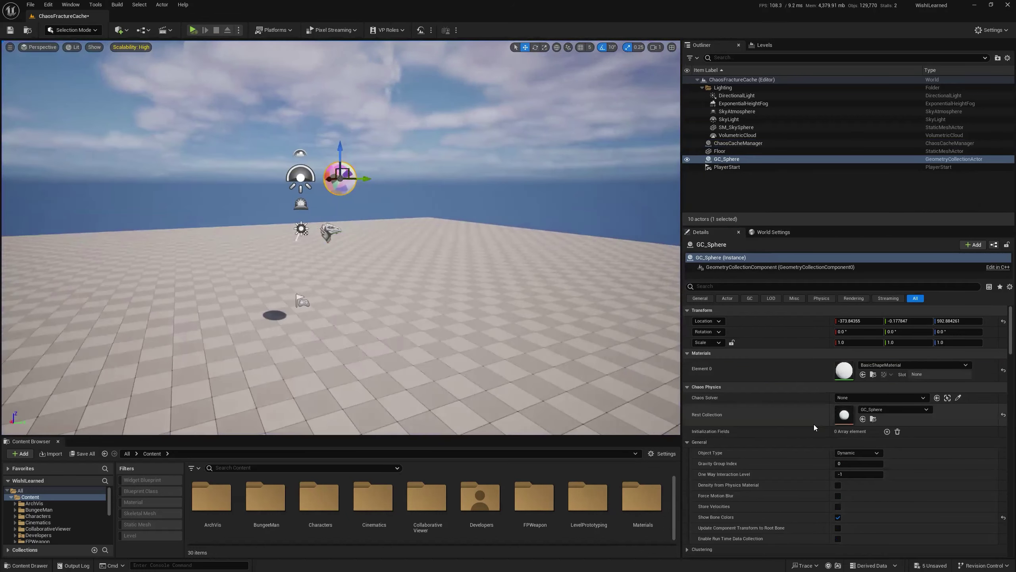
left_click(740, 143)
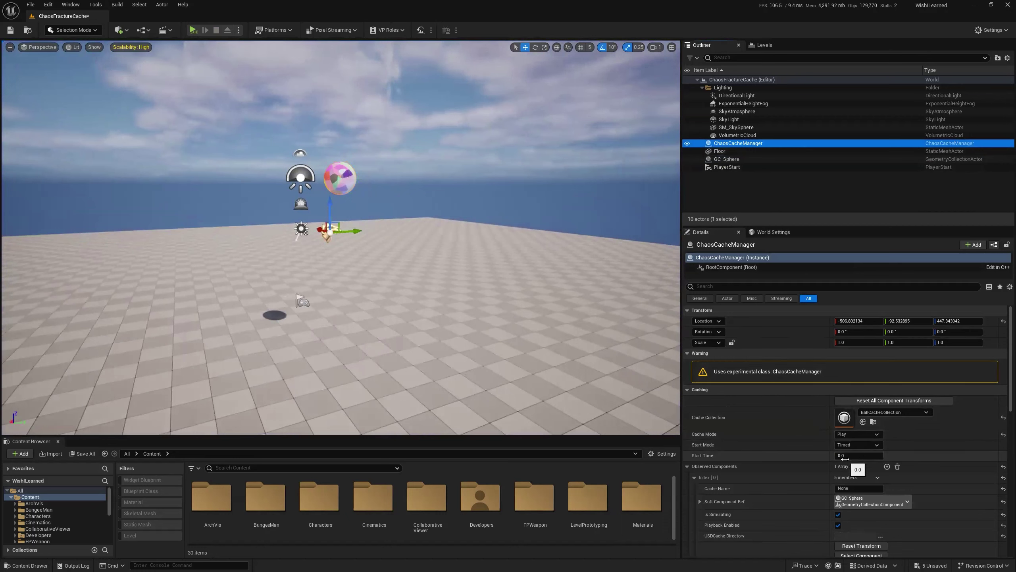
scroll(739, 487, "down", 3)
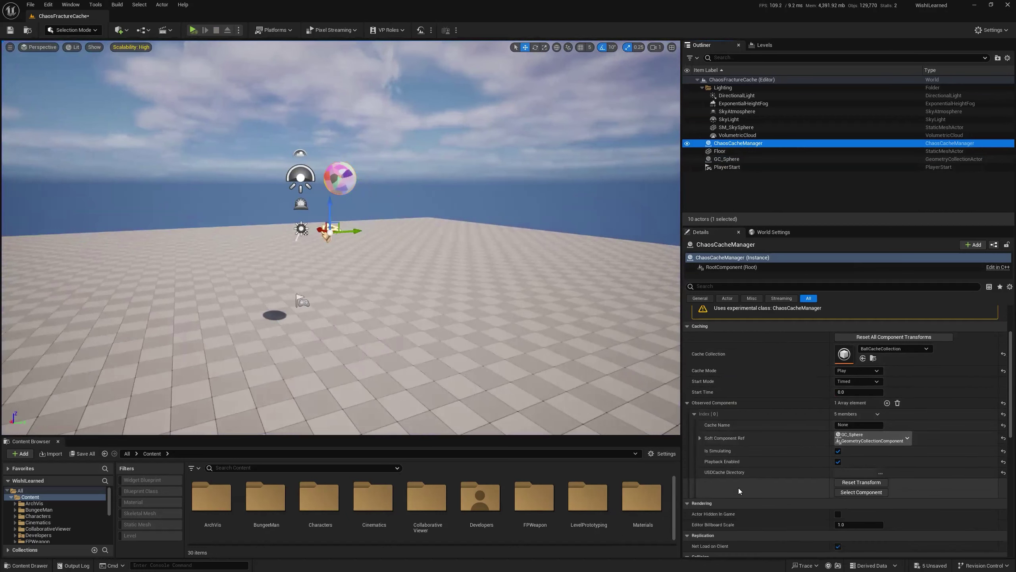
scroll(739, 487, "up", 3)
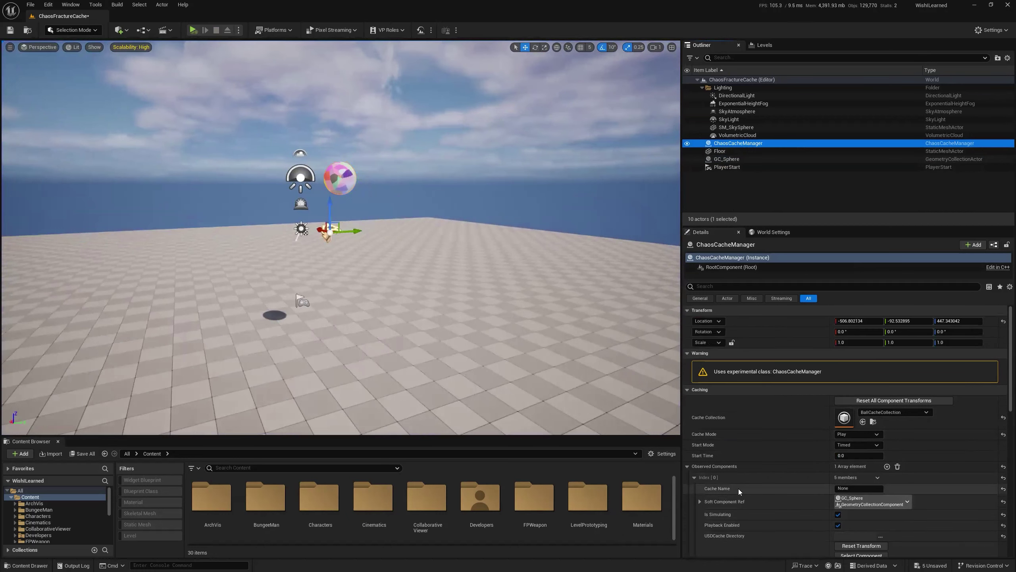
double_click(845, 418)
left_click(6, 117)
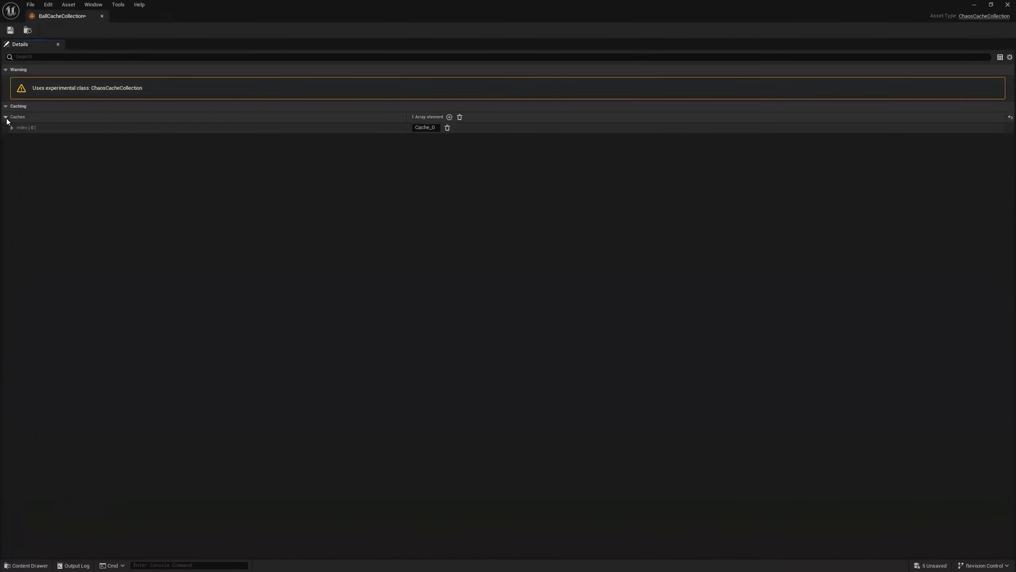
left_click(12, 128)
left_click(18, 139)
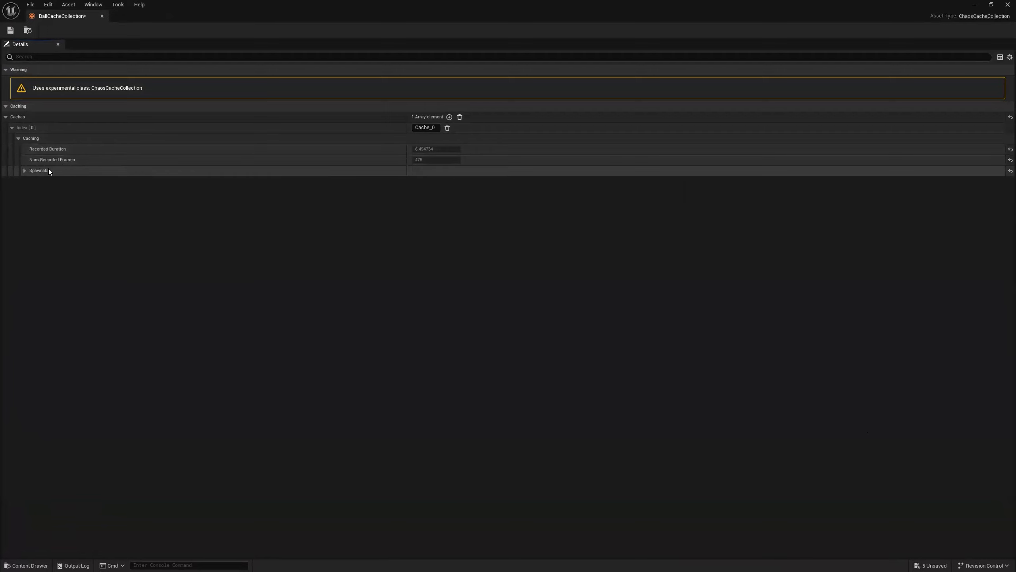
left_click(25, 171)
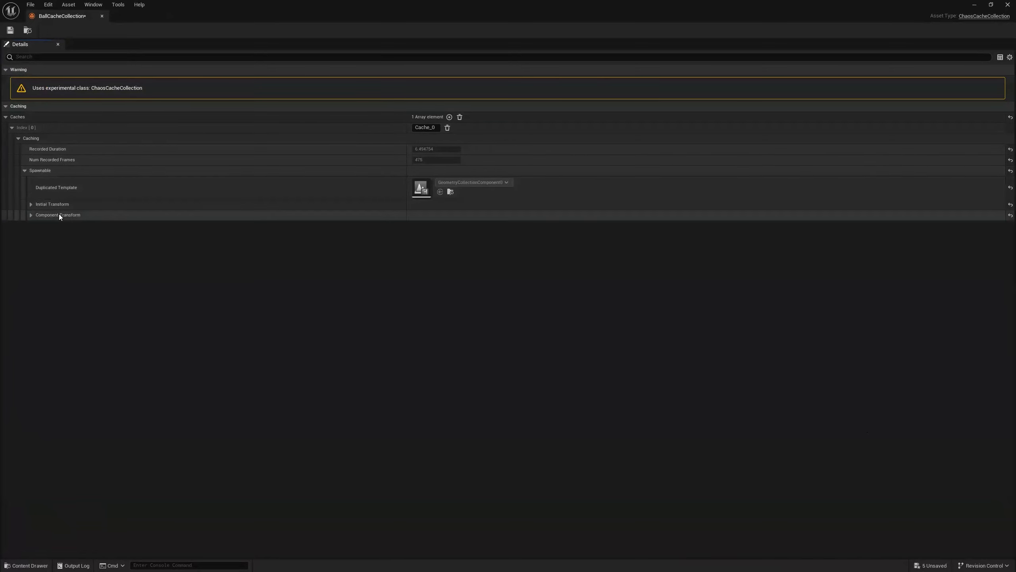
left_click(31, 215)
left_click(30, 204)
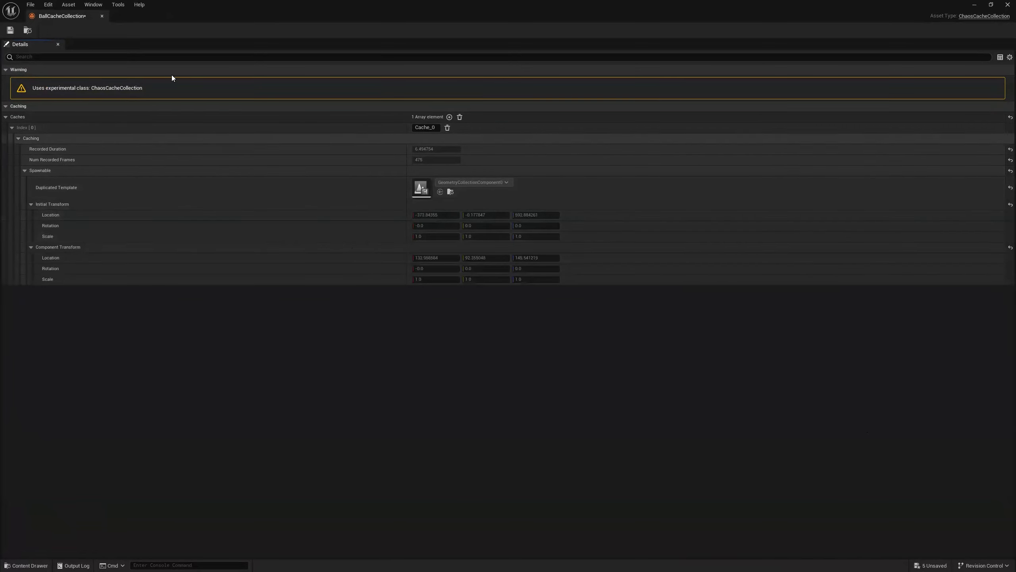
left_click(102, 16)
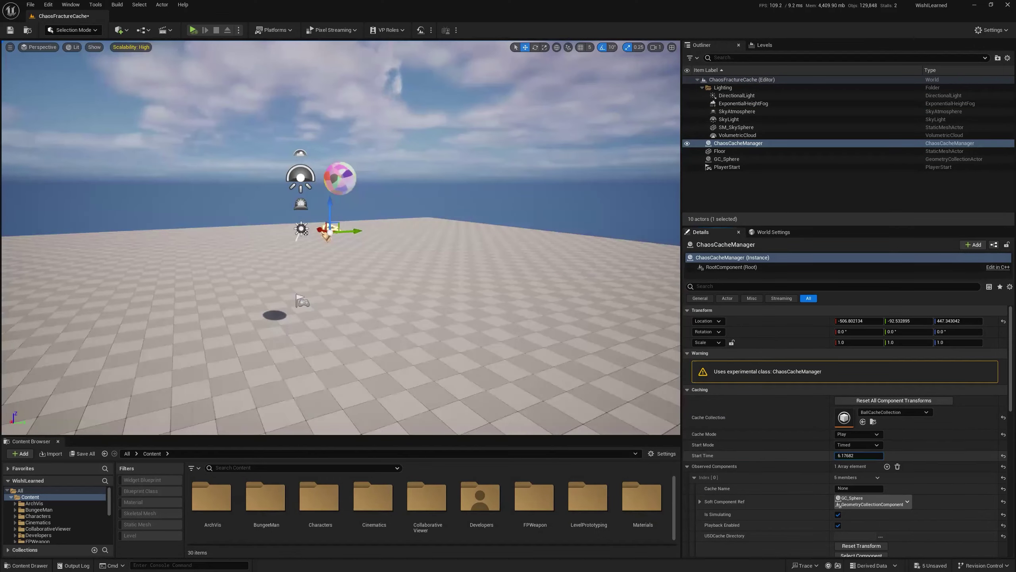
Scrub the cache manager's start time to preview the cached playback, and reset it to 0
mouse_move(856, 456)
left_mouse_down()
mouse_move(880, 456)
mouse_move(855, 463)
left_mouse_up()
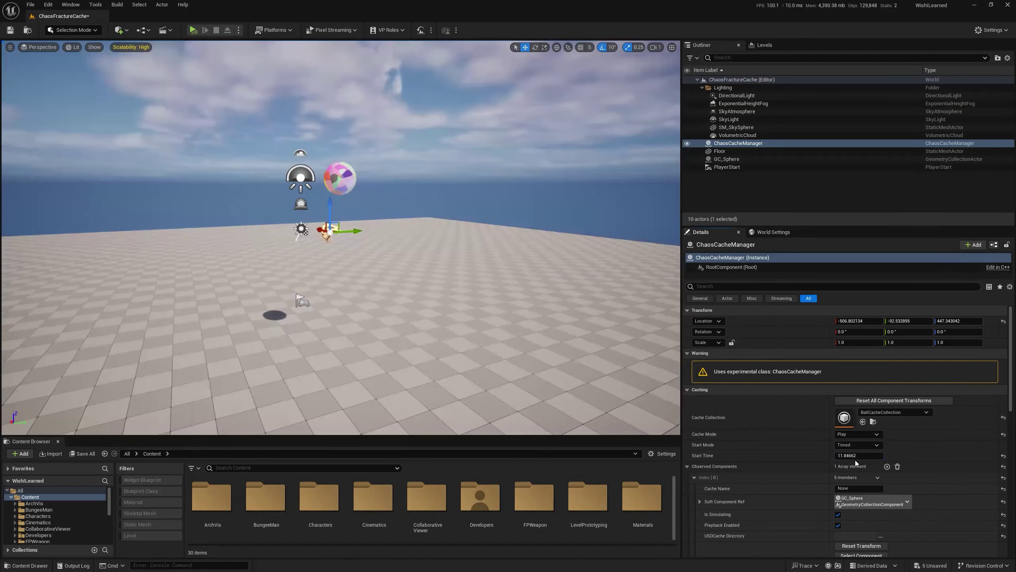
left_click(856, 459)
type("0")
key("Return")
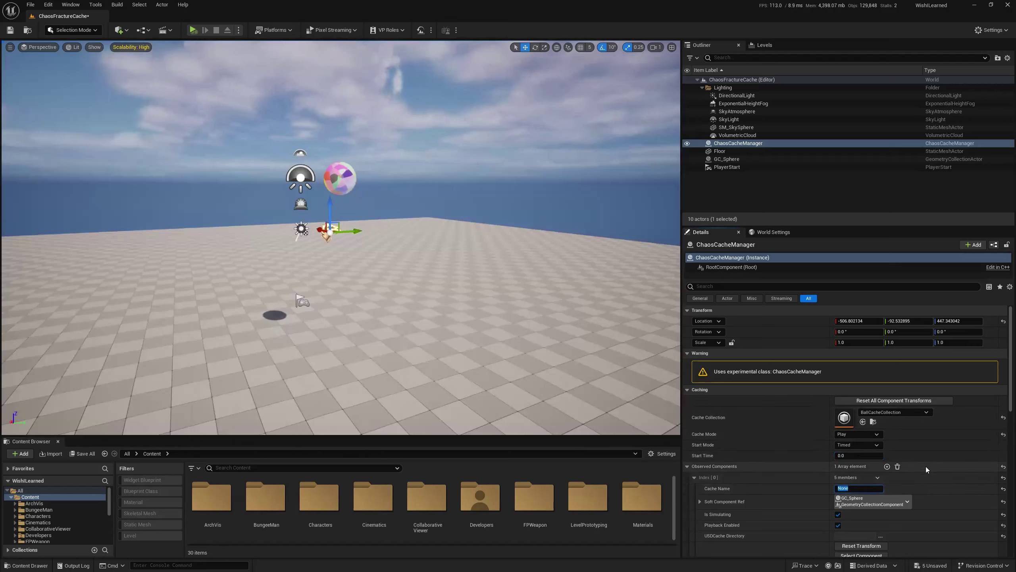
Name the observed component's cache Test
type("Test")
key("Return")
scroll(819, 527, "down", 2)
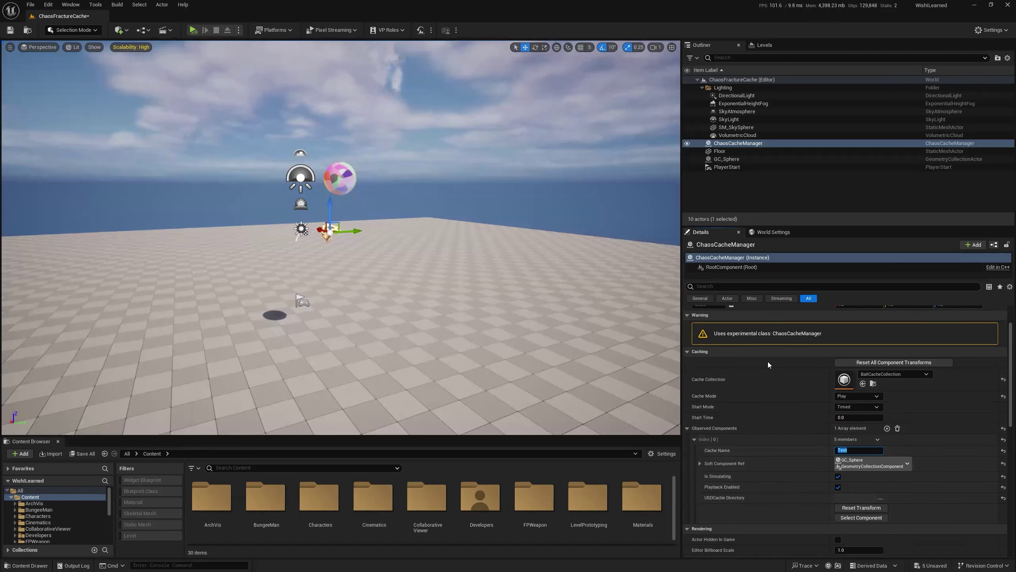
Set the cache mode back to Record and re-record the sphere's breakup by running a simulation until the pieces settle, and stop it
scroll(793, 401, "up", 2)
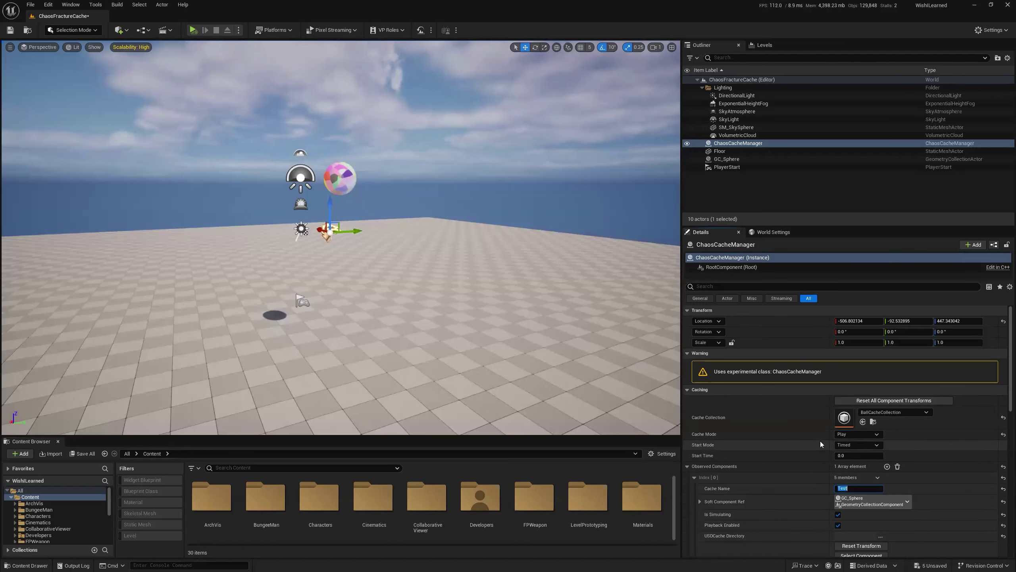
left_click(857, 434)
left_click(857, 458)
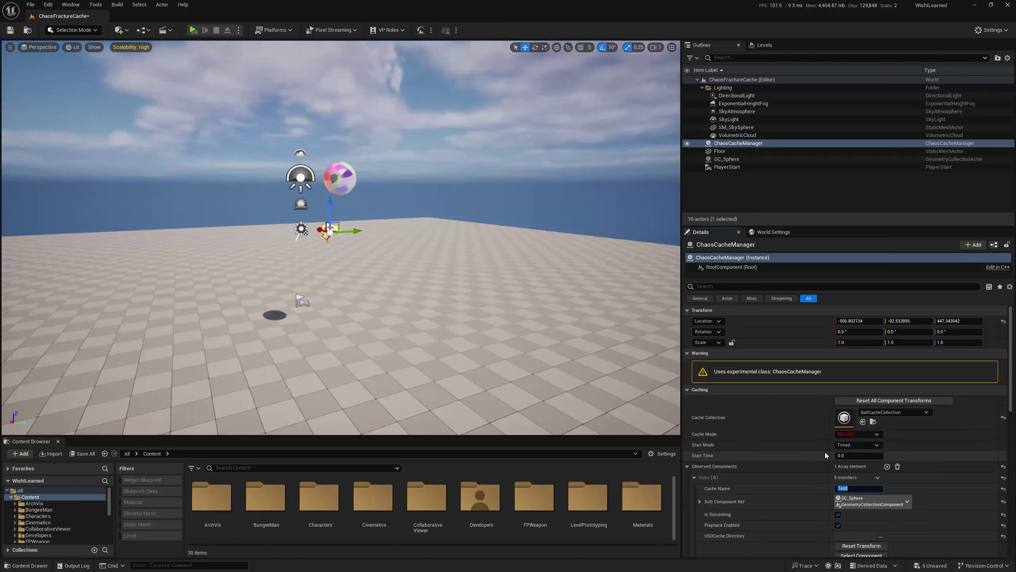
left_click(803, 501)
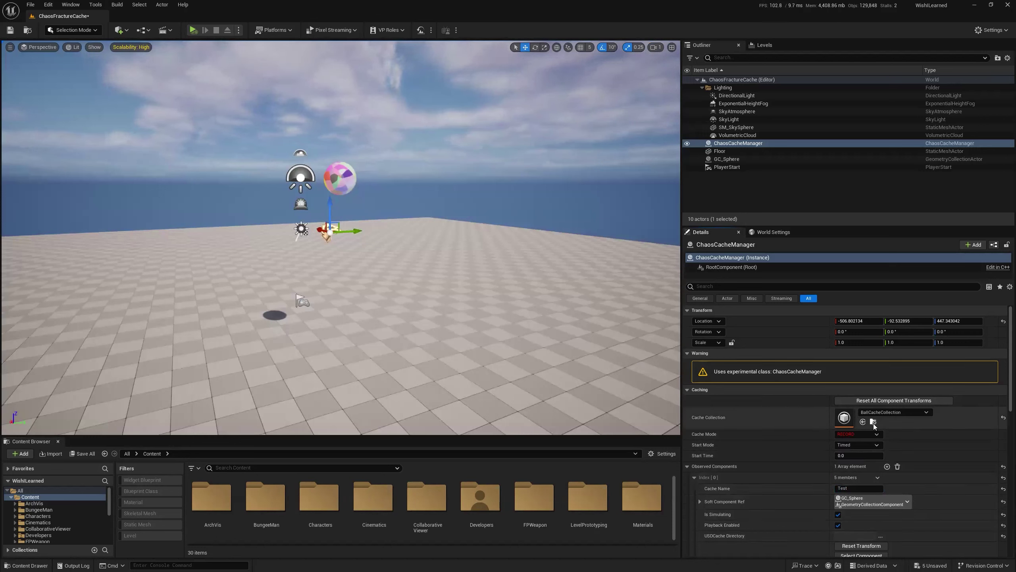
left_click(194, 30)
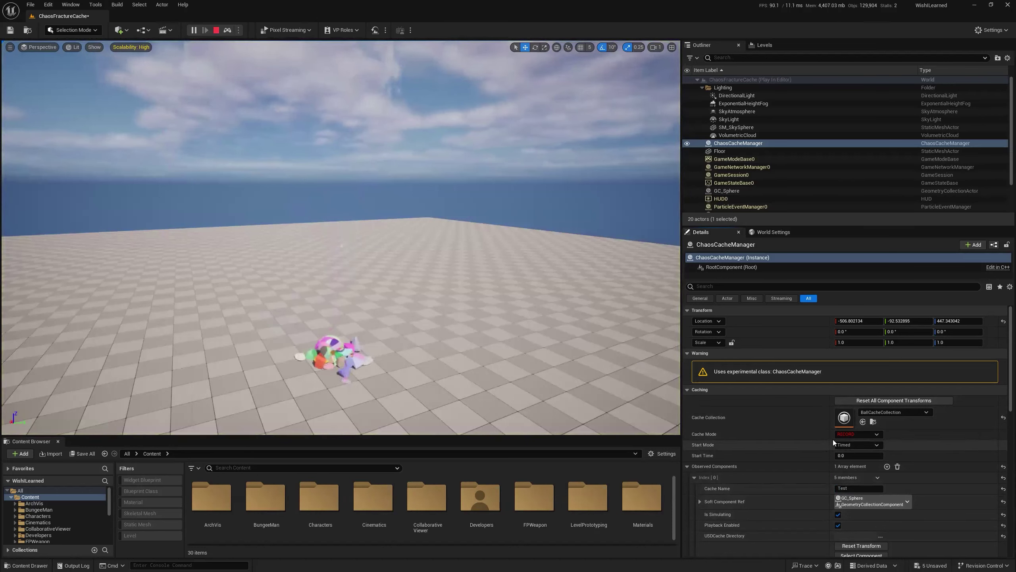
left_click(215, 31)
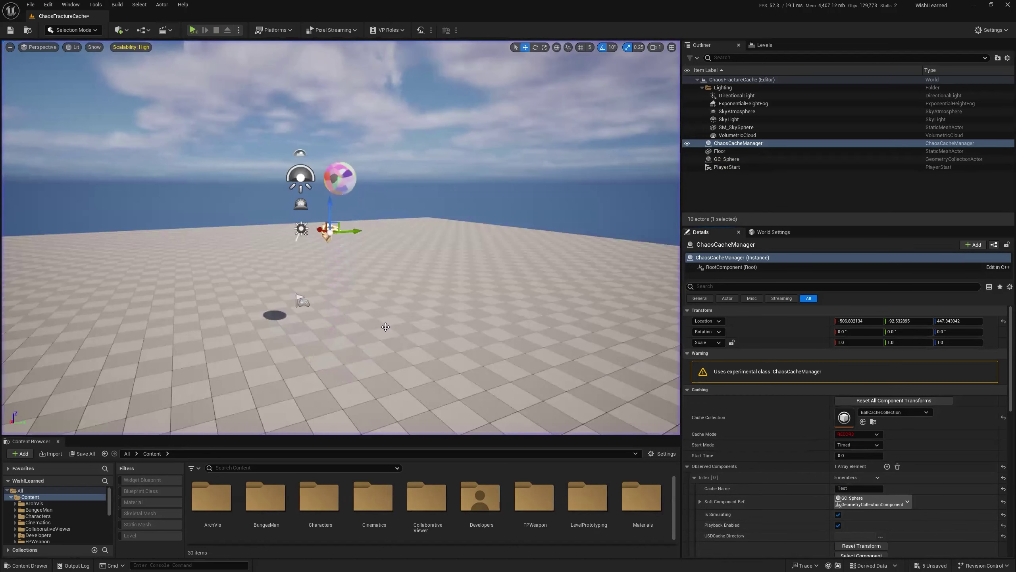
Set the cache mode to Play and preview the new recording in a simulation and by scrubbing the start time to about 1.15
left_click(860, 434)
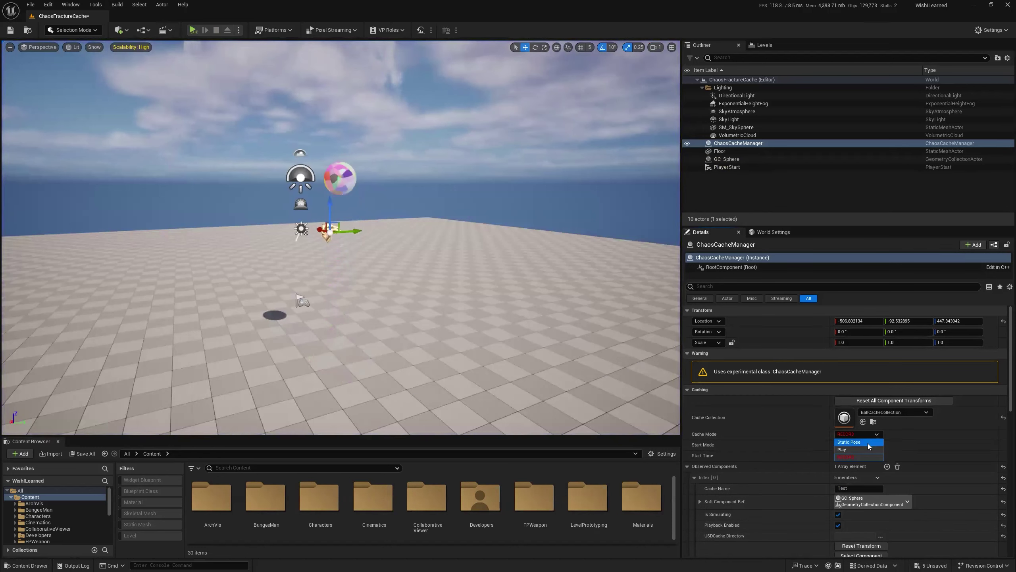
left_click(860, 450)
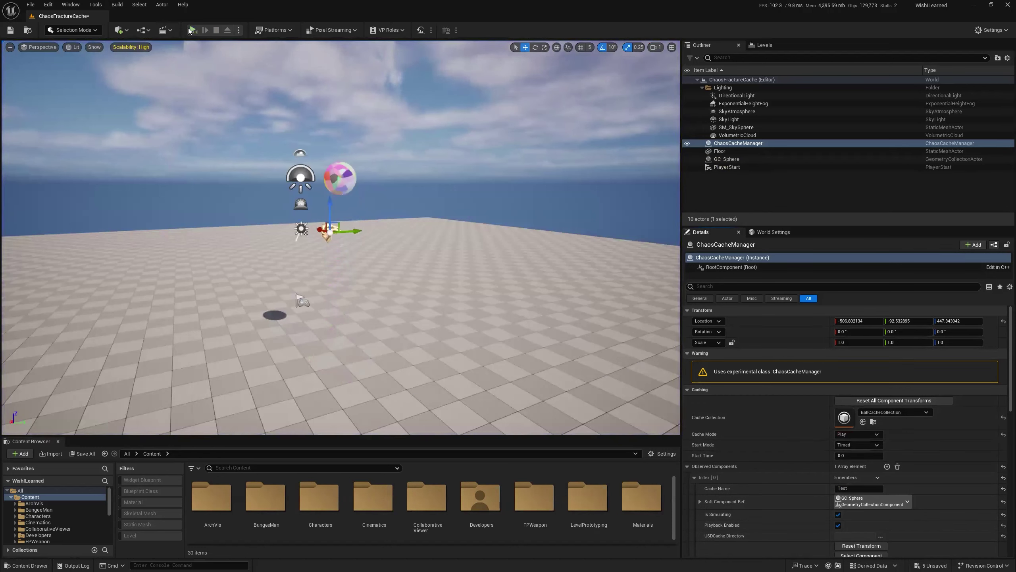
left_click(191, 30)
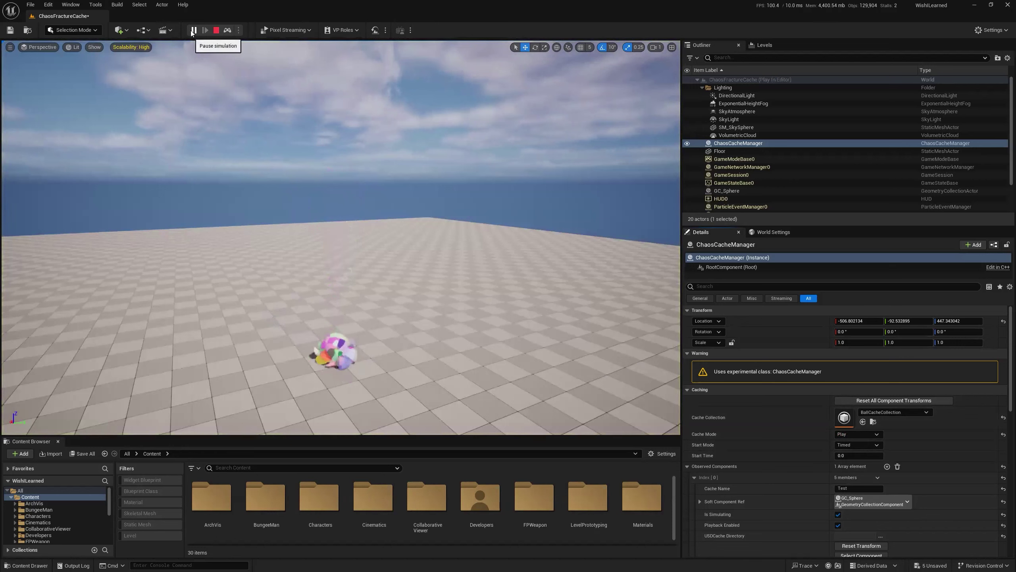
left_click(215, 31)
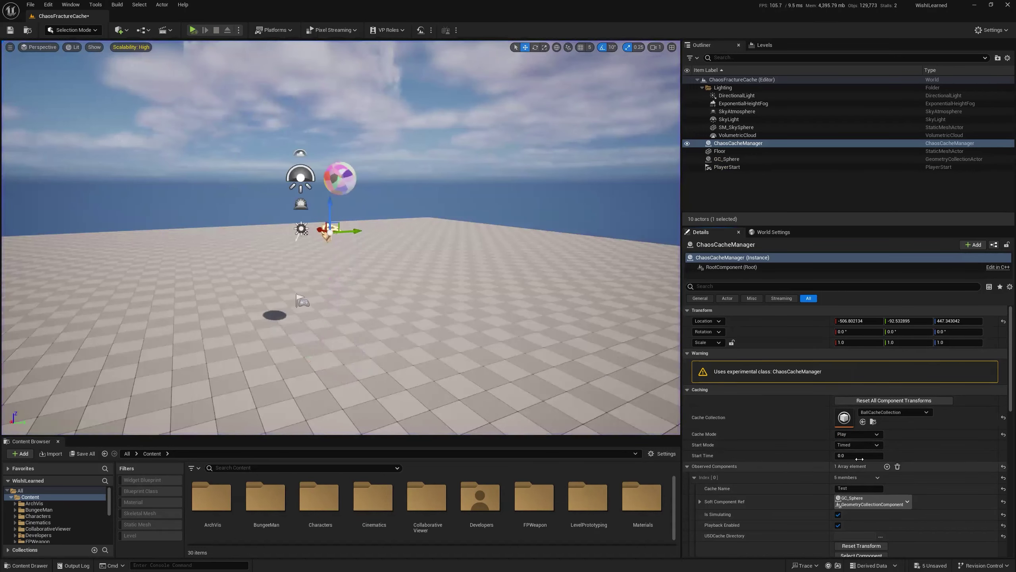
mouse_move(844, 455)
left_mouse_down()
mouse_move(869, 455)
mouse_move(848, 455)
left_mouse_up()
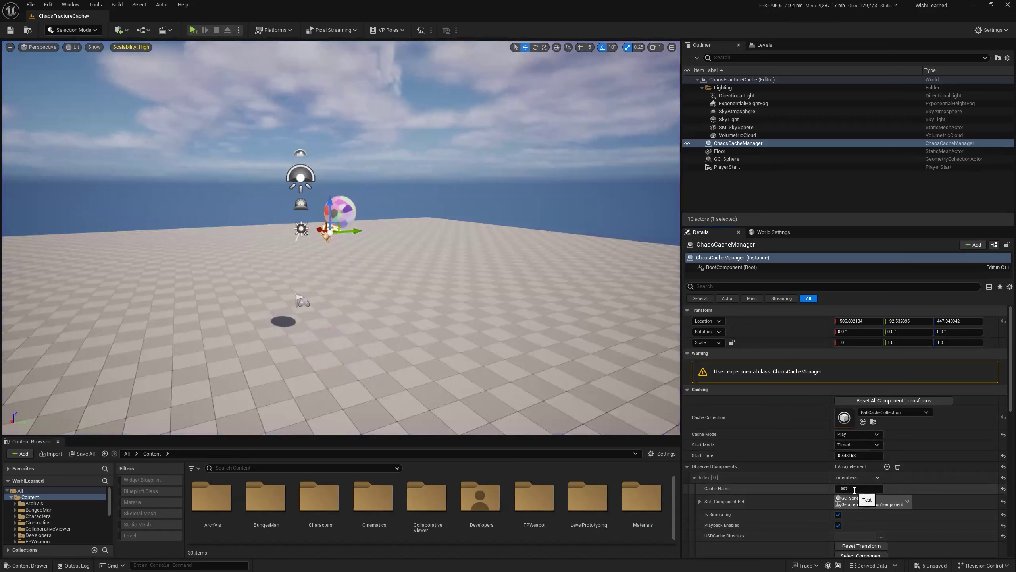
mouse_move(856, 456)
left_mouse_down()
mouse_move(881, 456)
mouse_move(849, 456)
mouse_move(874, 455)
mouse_move(860, 455)
left_mouse_up()
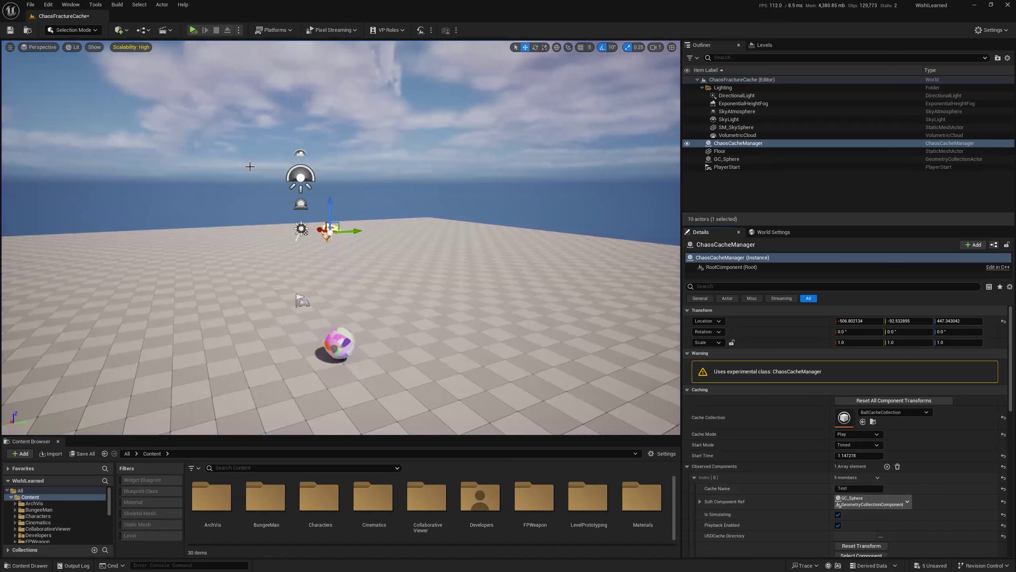
Add a level sequence named BallCacheChaosFunThingForYou, saved in the Content folder
left_click(170, 30)
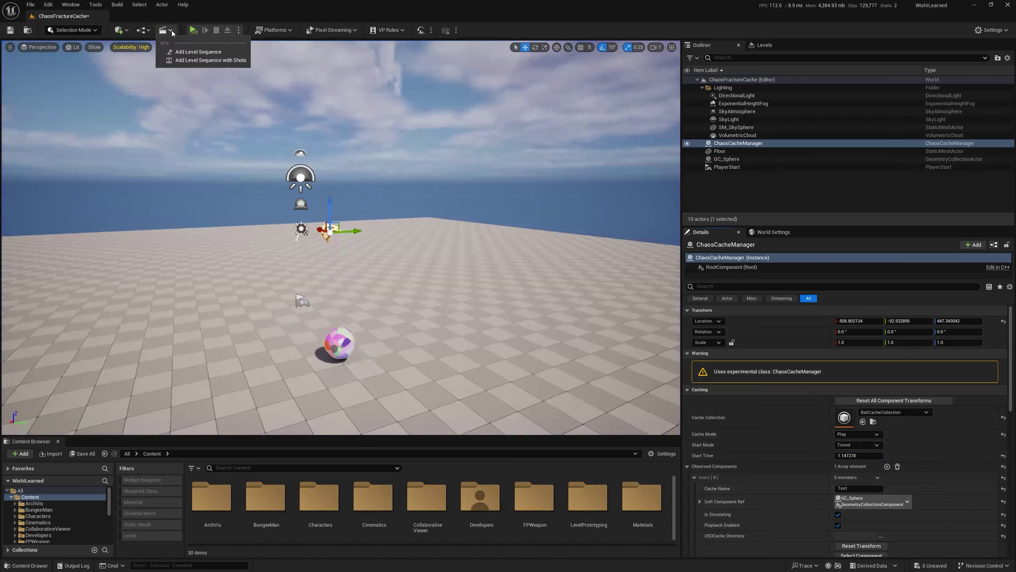
left_click(185, 48)
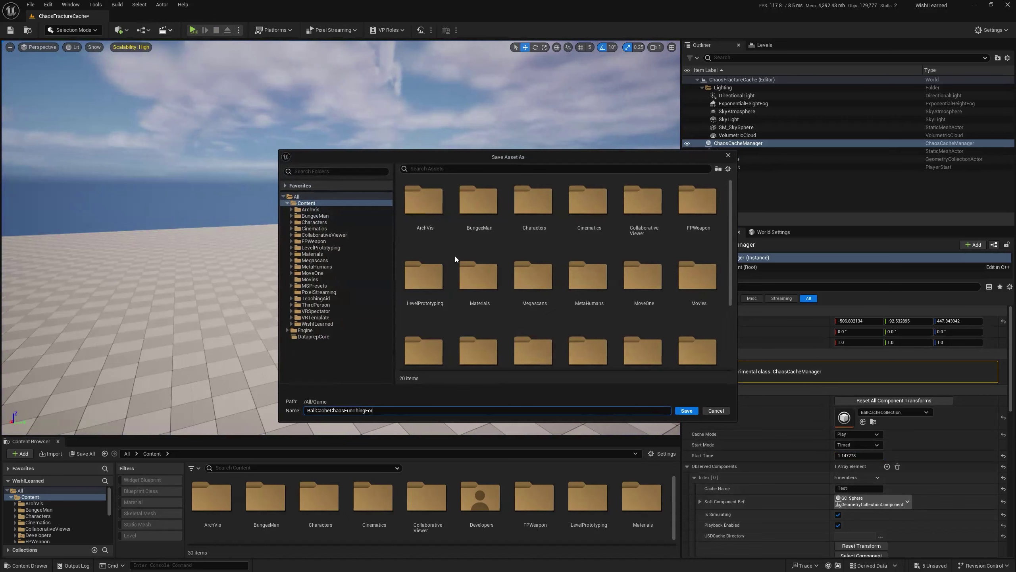
key("Return")
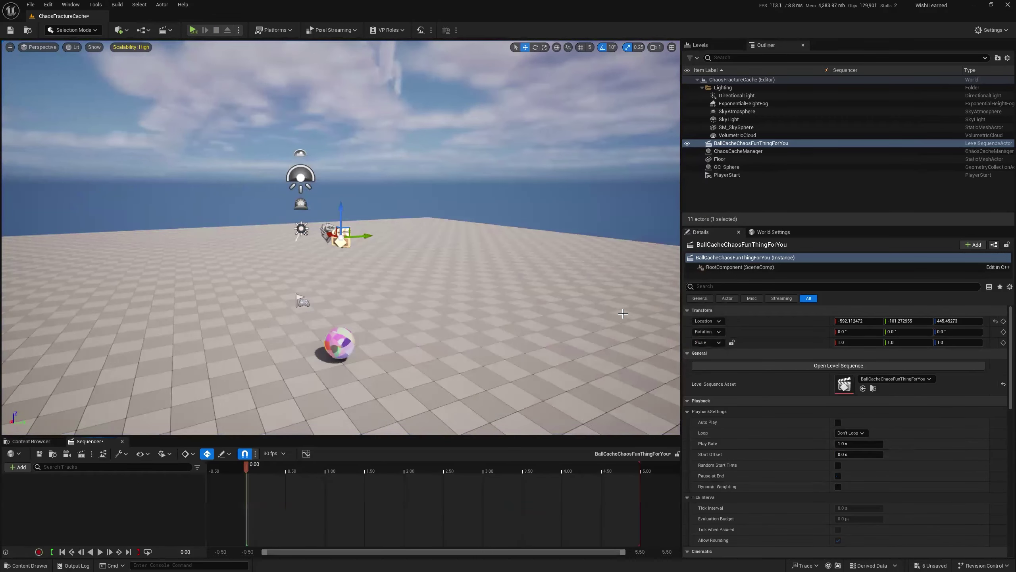
Add the ChaosCacheManager to the level sequence and convert it to a spawnable
left_click_drag(741, 151, 492, 248)
left_click_drag(92, 522, 85, 510)
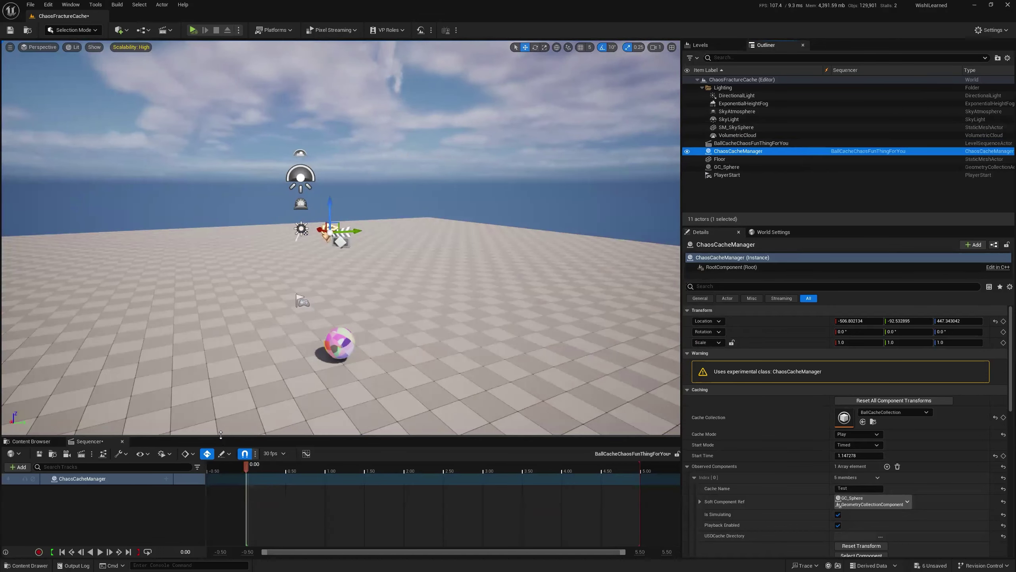
left_click_drag(220, 435, 220, 356)
right_click(90, 399)
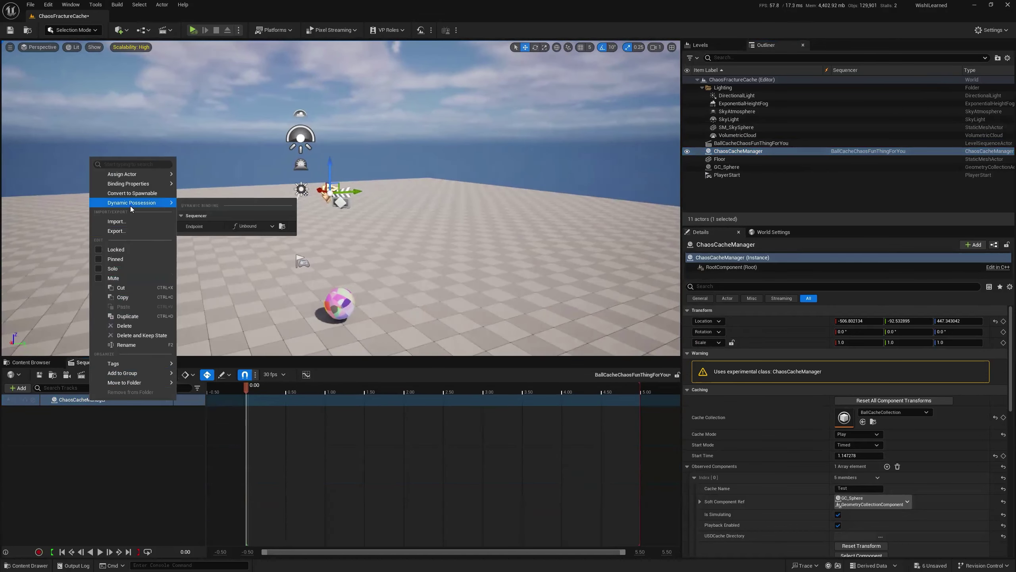
left_click(132, 193)
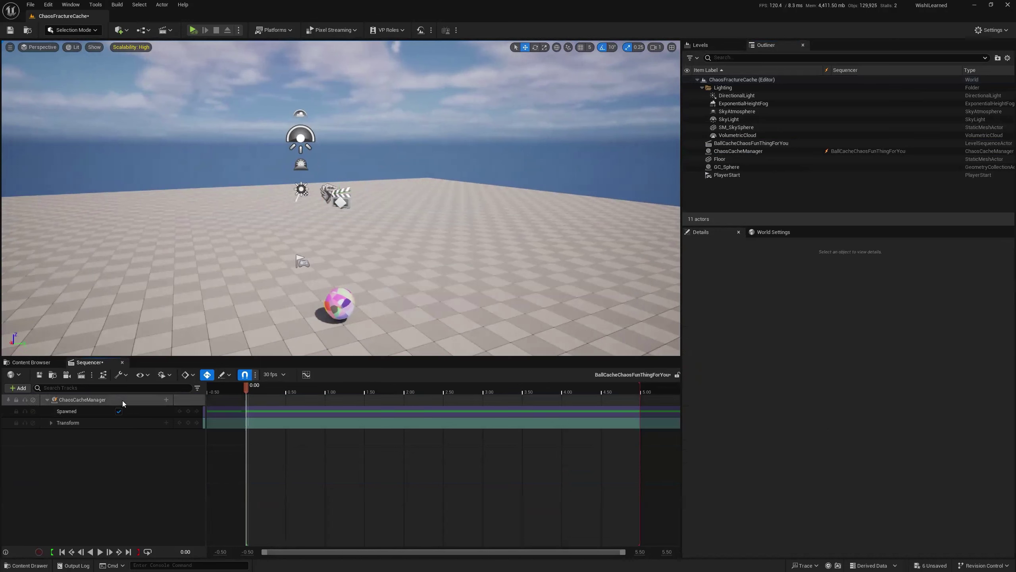
Save all unsaved changes and add a Start Time track to the ChaosCacheManager in the sequence
left_click(30, 4)
left_click(80, 106)
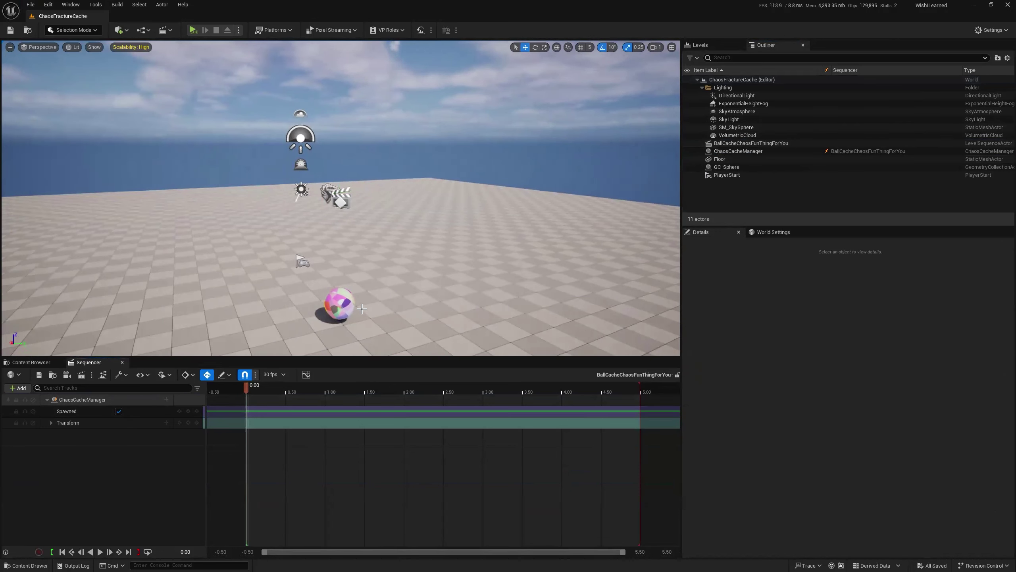
left_click(165, 400)
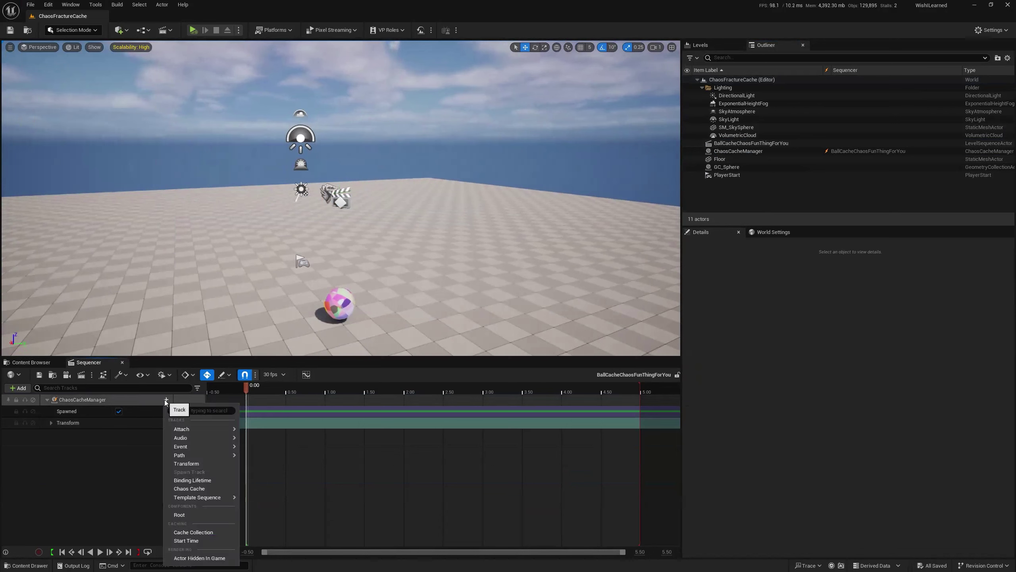
left_click(187, 541)
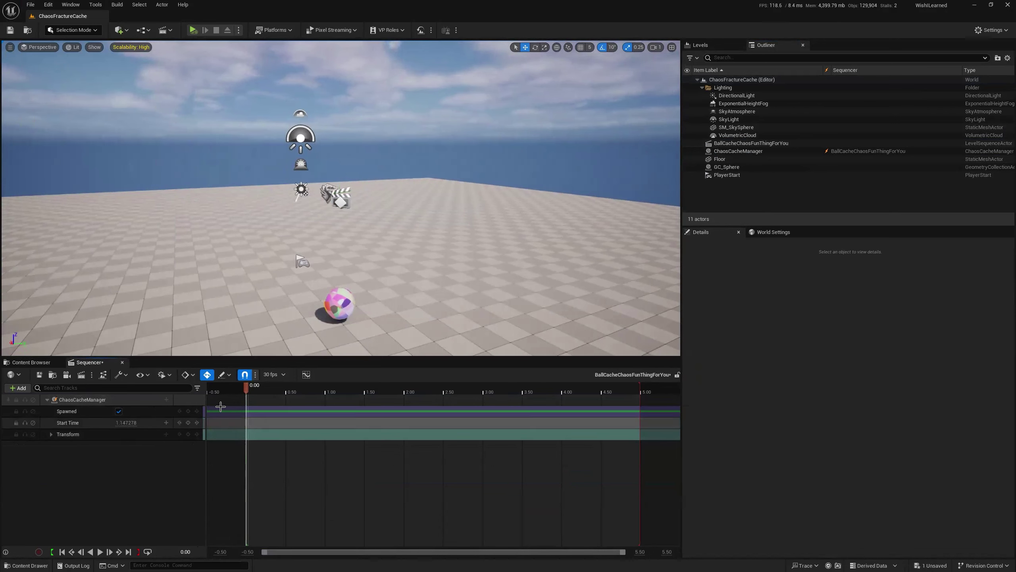
left_click(273, 374)
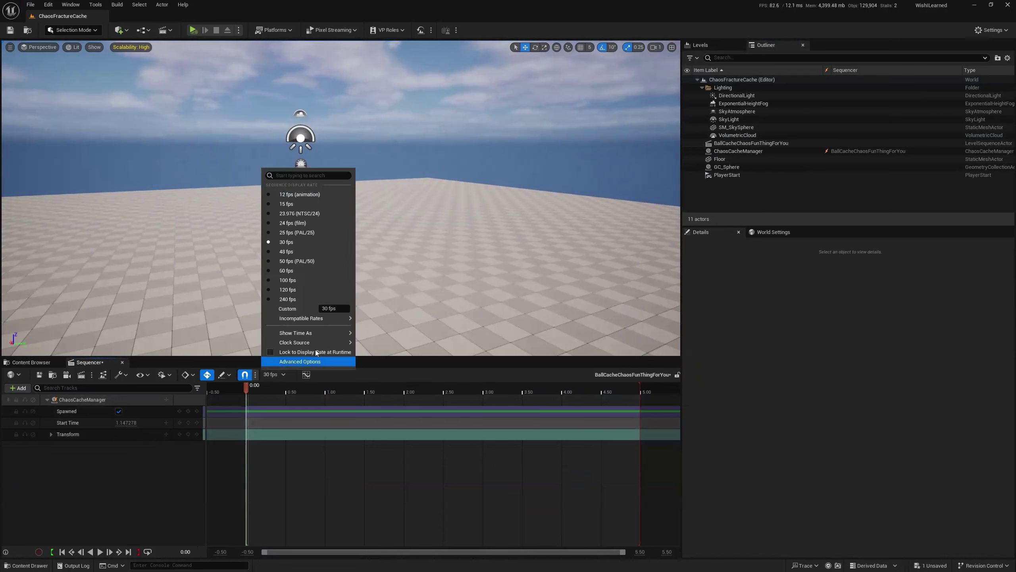
mouse_move(320, 333)
left_click(372, 344)
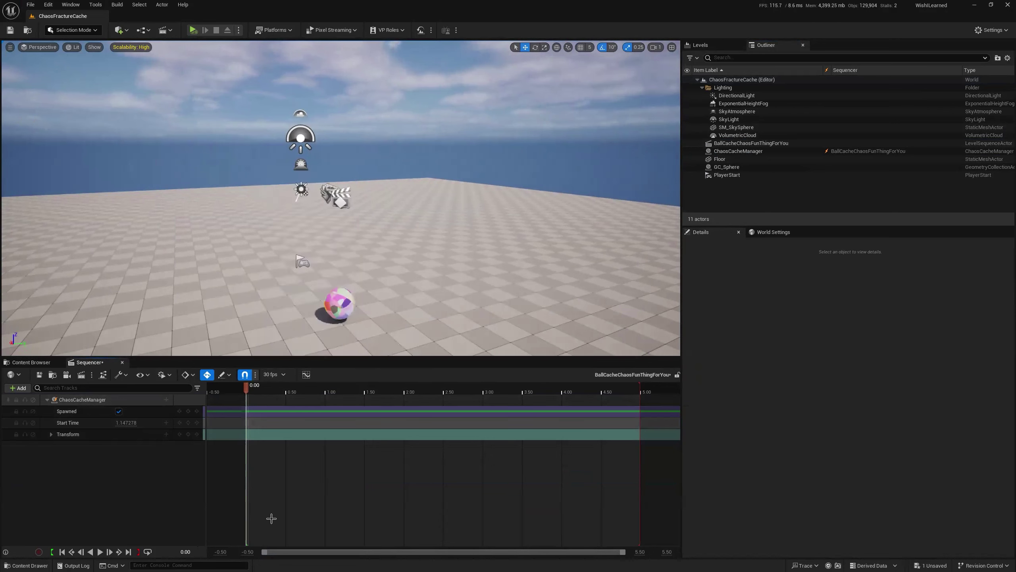
Key the Start Time track with 0 at 0.00 seconds and 5 at 5.00 seconds
left_click(188, 423)
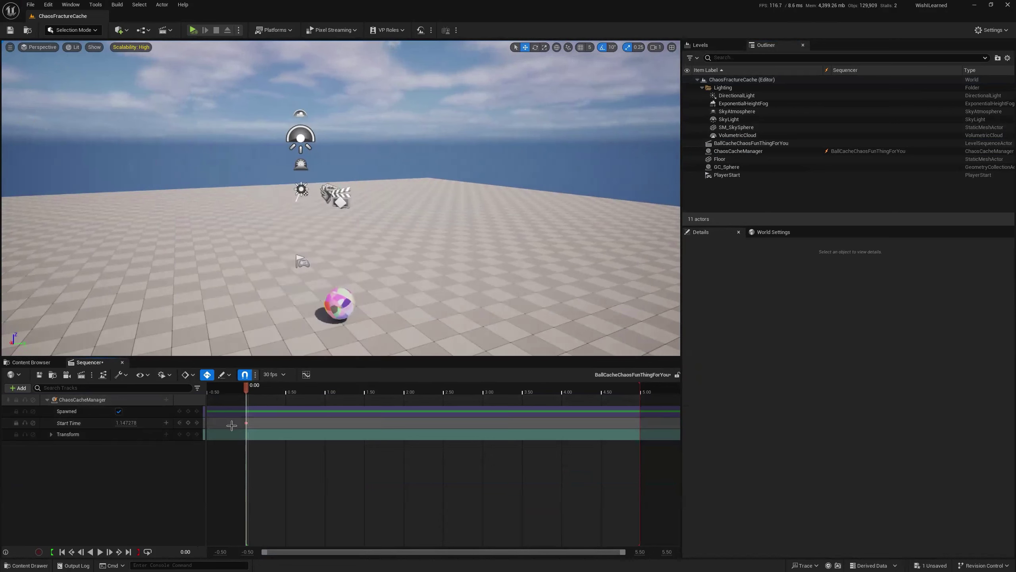
left_click(134, 422)
type("0")
key("Return")
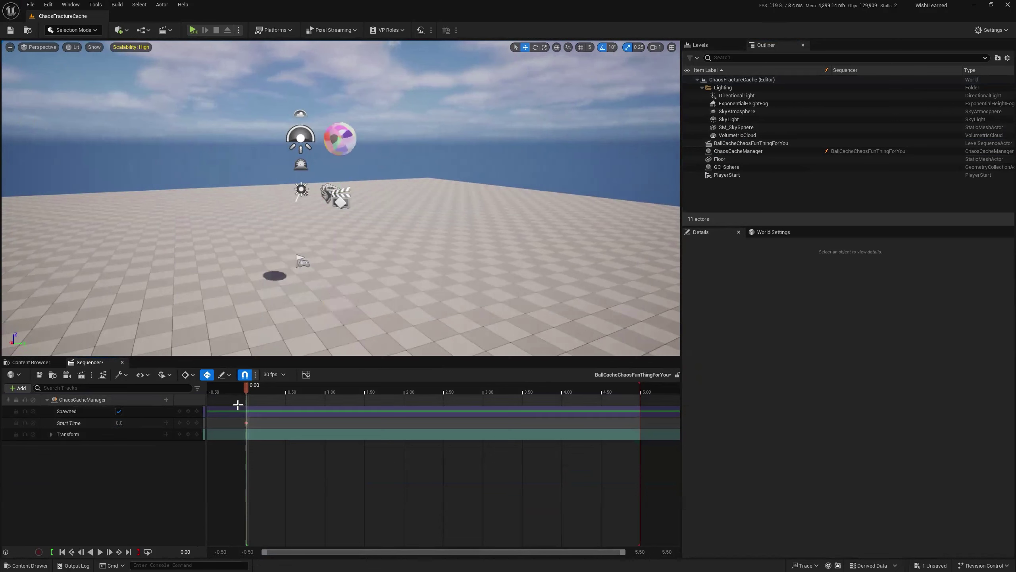
left_click_drag(567, 389, 645, 397)
left_click(124, 423)
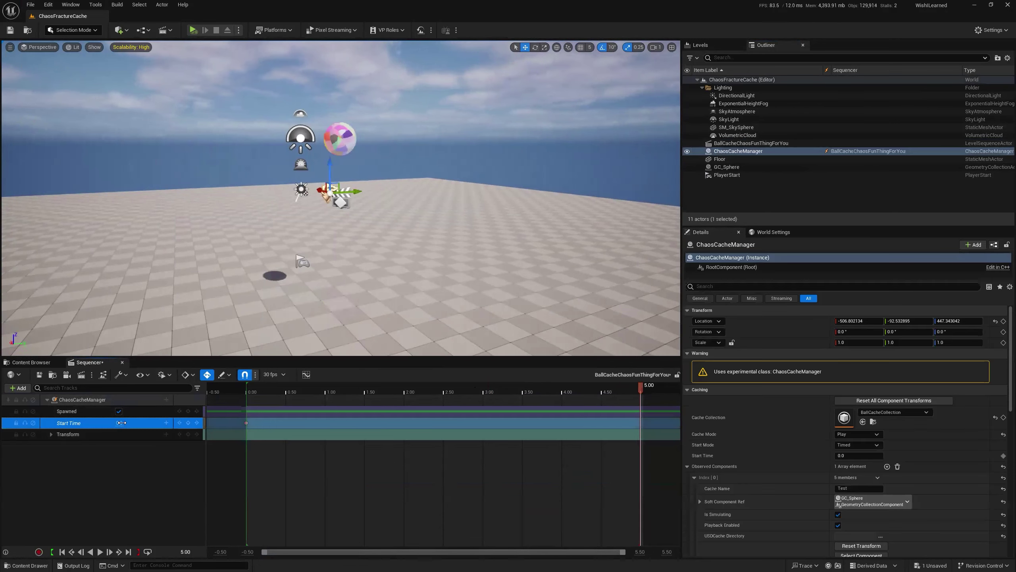
type("5")
key("Return")
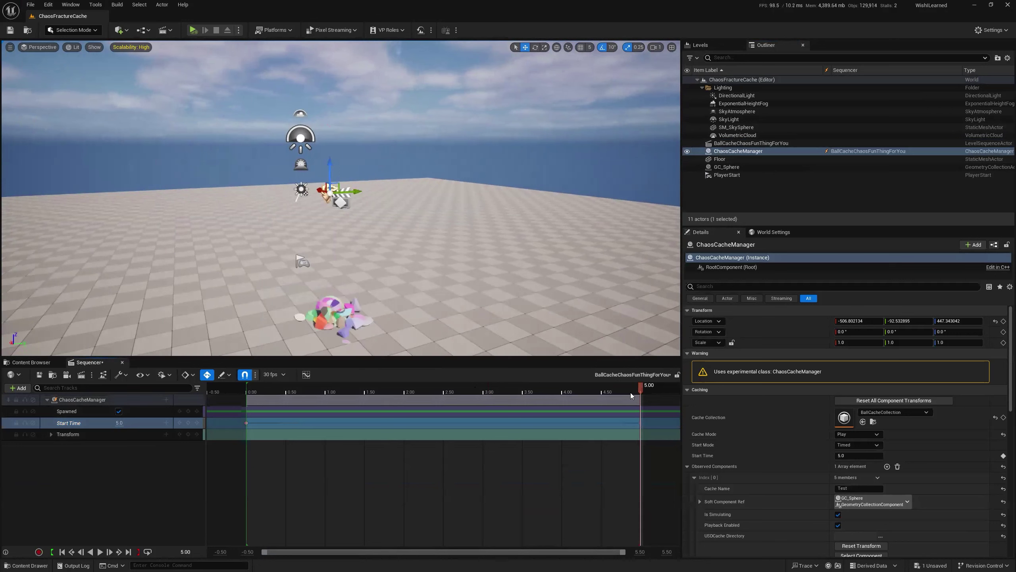
Preview the keyed cache playback by scrubbing the timeline back to near the start and playing the sequence
left_click_drag(594, 390, 262, 399)
key("space")
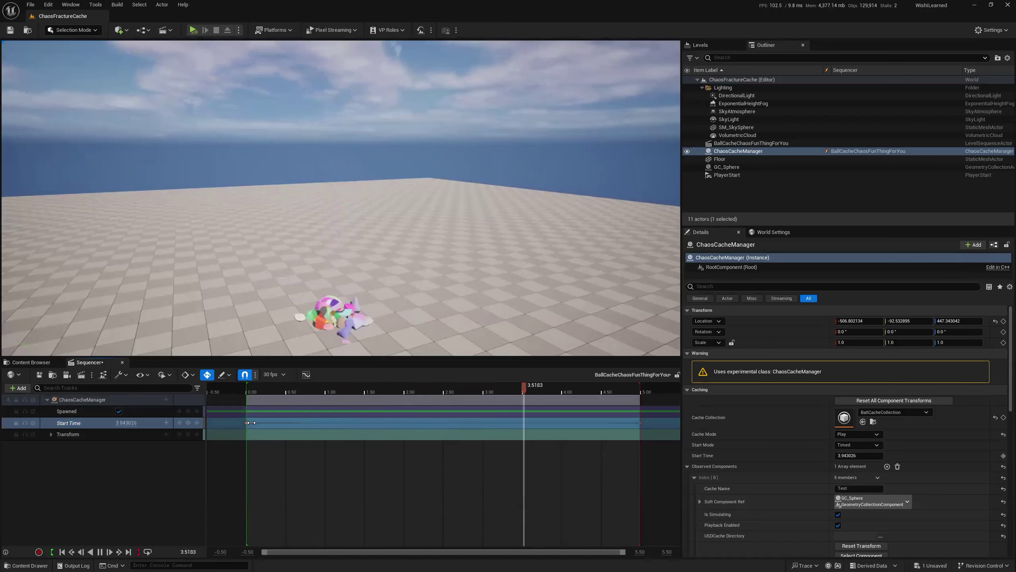
key("space")
Try reversed playback by moving the Start Time end key to about 0.97 seconds and the start key to 4.60 seconds, and preview it
left_click_drag(641, 423, 319, 417)
left_click_drag(248, 424, 610, 423)
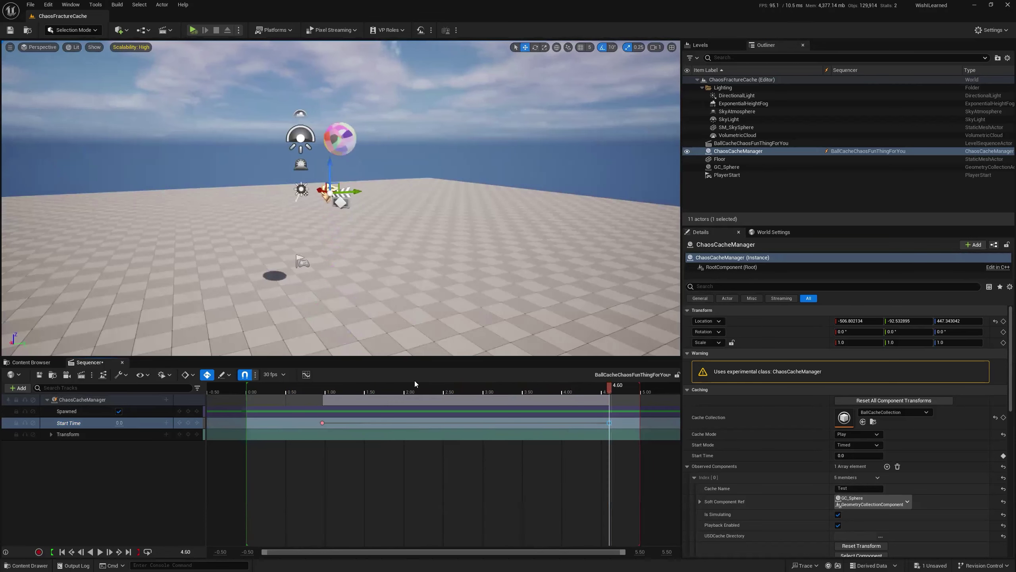
left_click(319, 385)
key("space")
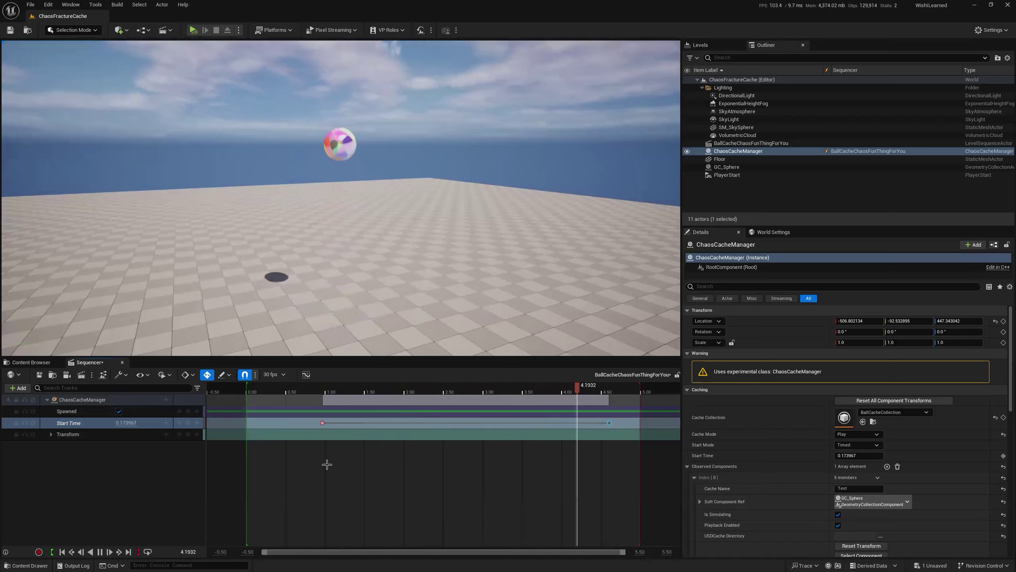
left_click_drag(328, 387, 471, 414)
left_click_drag(486, 416, 466, 422)
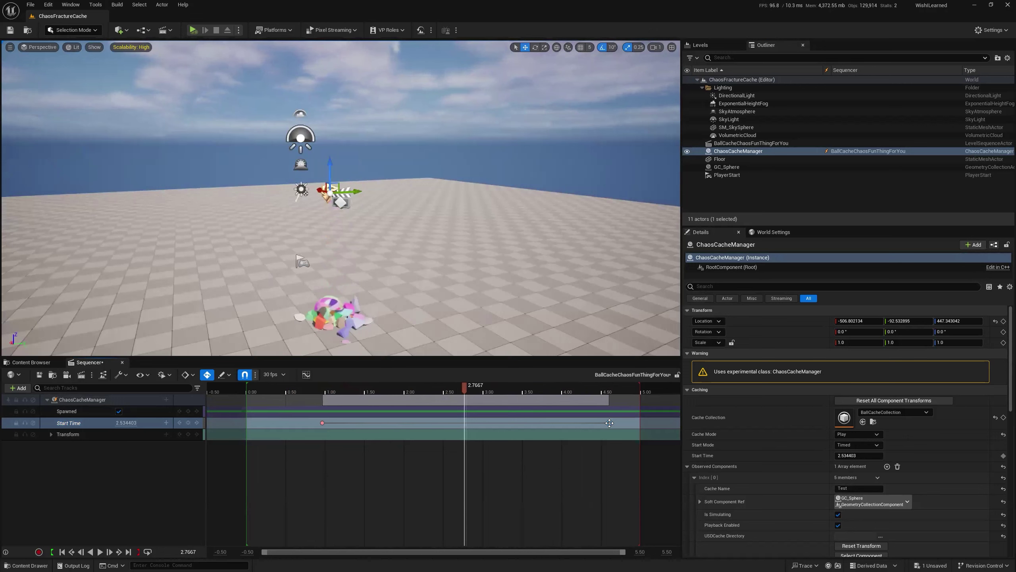
Restore forward playback by moving the Start Time key of 0 to 0.00 seconds and the key of 5 to 5.00 seconds
left_click_drag(610, 423, 246, 423)
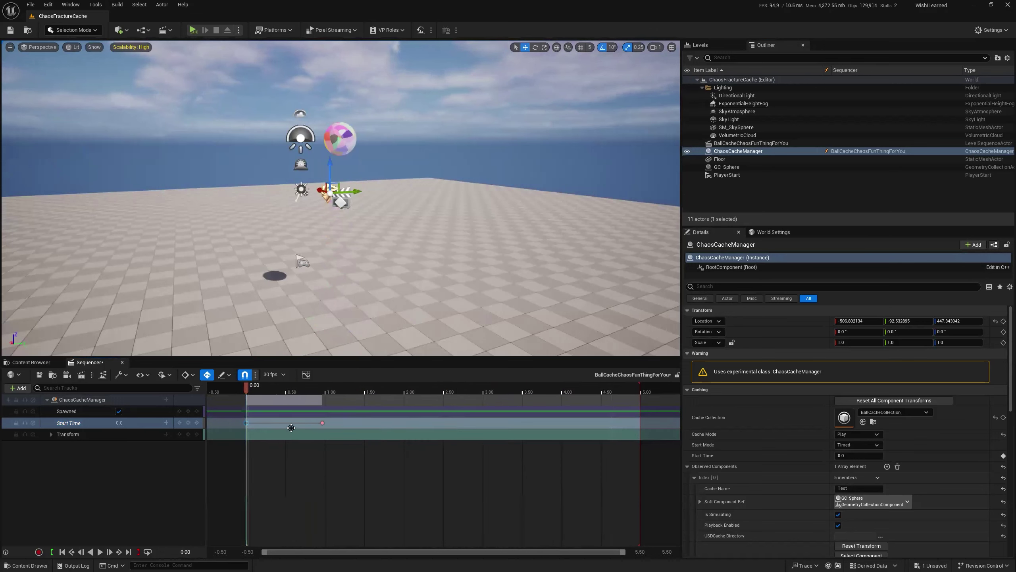
left_click_drag(320, 424, 641, 423)
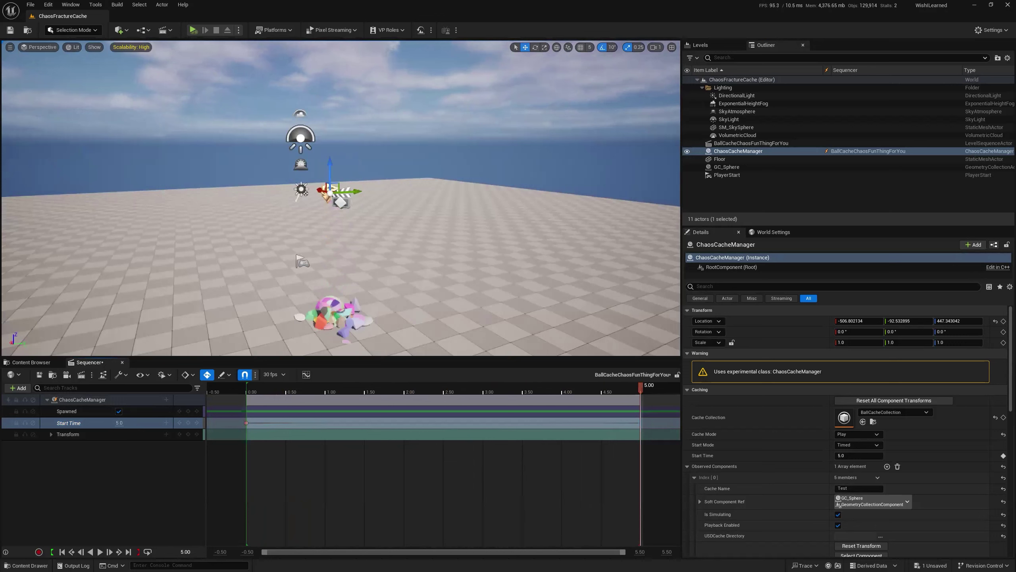
Open the observed component's cache name for editing
left_click(859, 488)
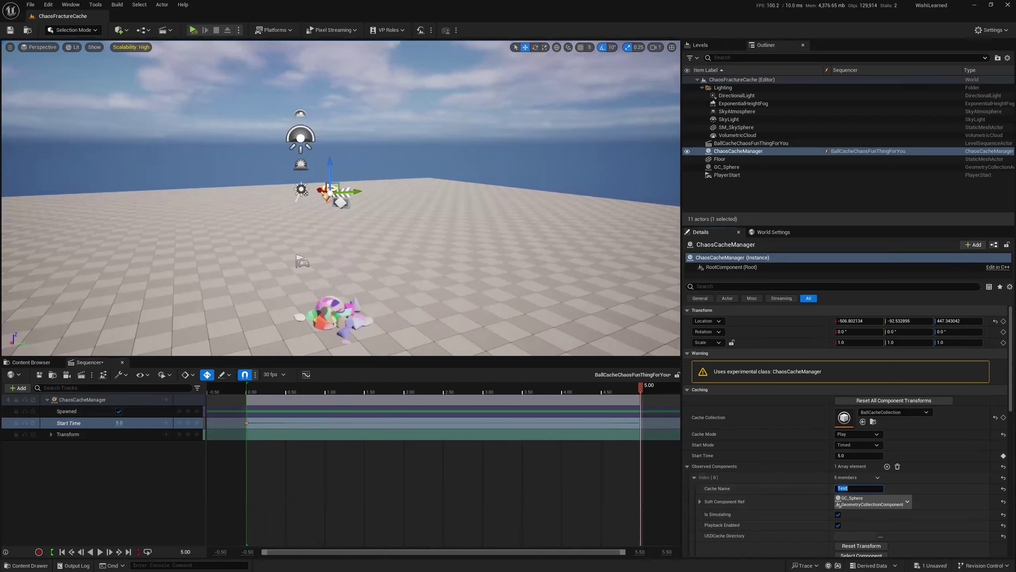